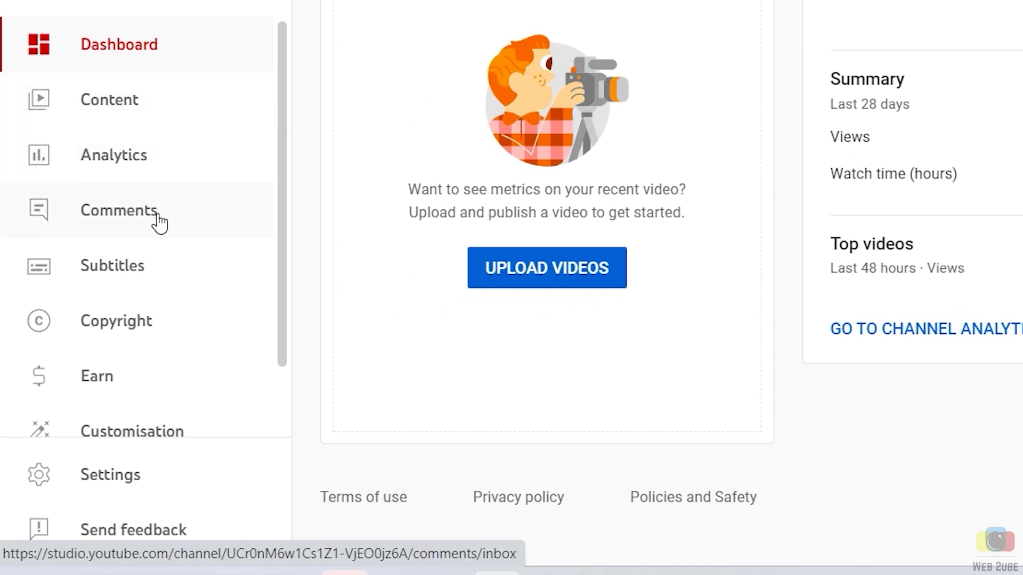
Open the channel's feature eligibility settings and examine the standard, intermediate and advanced tiers, including the Intermediate features requirements.
{"action": "scroll", "coordinate": [153, 293], "scroll_direction": "down", "scroll_amount": 2}
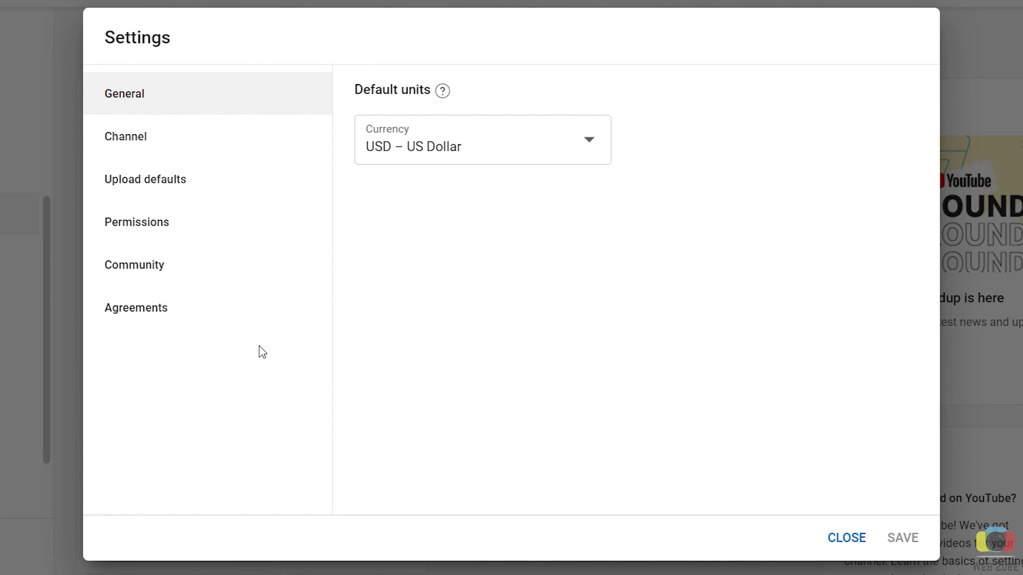
{"action": "left_click", "coordinate": [147, 145]}
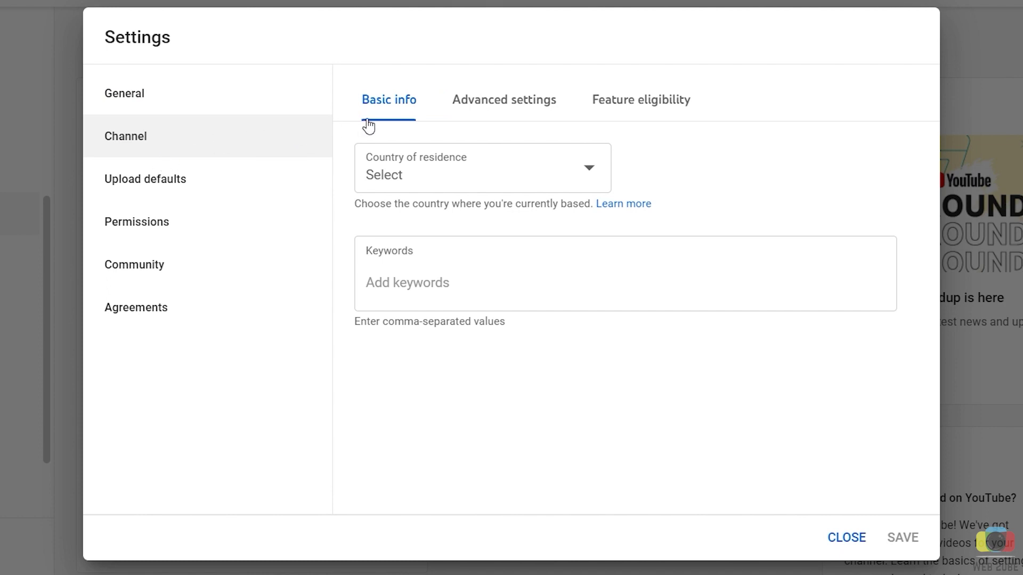
{"action": "left_click", "coordinate": [621, 113]}
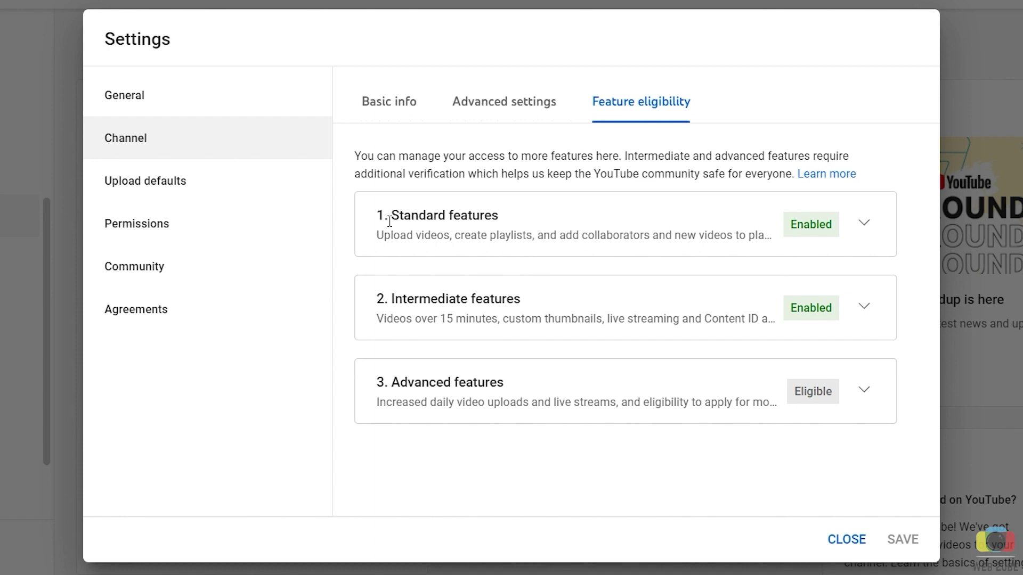
{"action": "left_click_drag", "start_coordinate": [392, 215], "coordinate": [578, 235]}
{"action": "left_click_drag", "start_coordinate": [392, 296], "coordinate": [794, 308]}
{"action": "left_click_drag", "start_coordinate": [396, 381], "coordinate": [501, 375]}
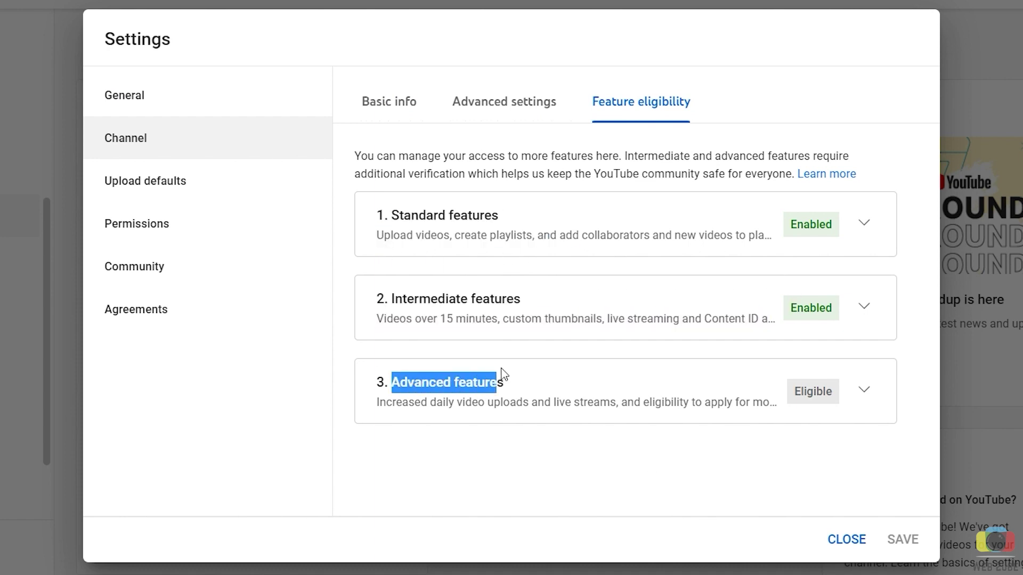
{"action": "left_click", "coordinate": [638, 480]}
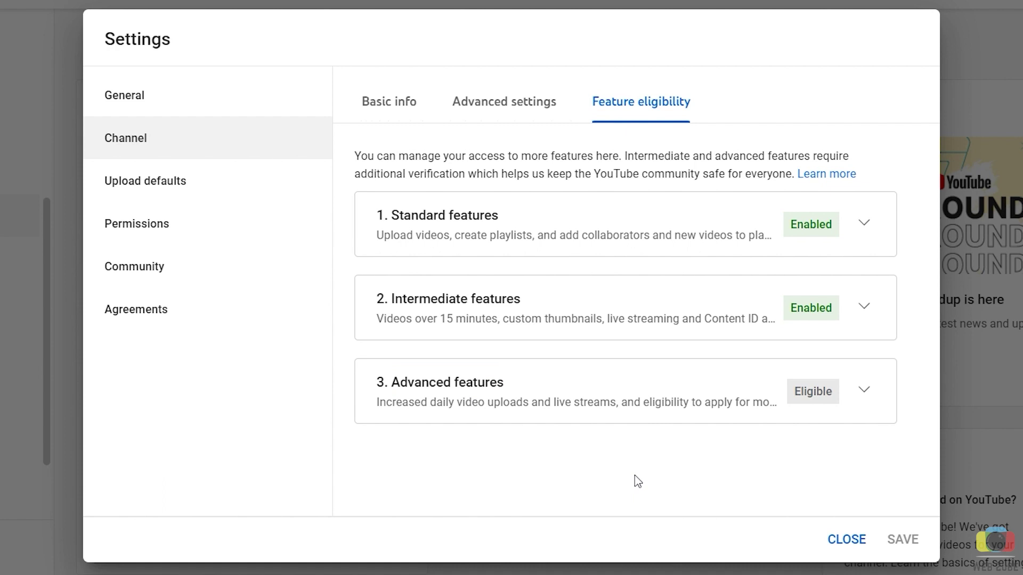
{"action": "left_click", "coordinate": [864, 308]}
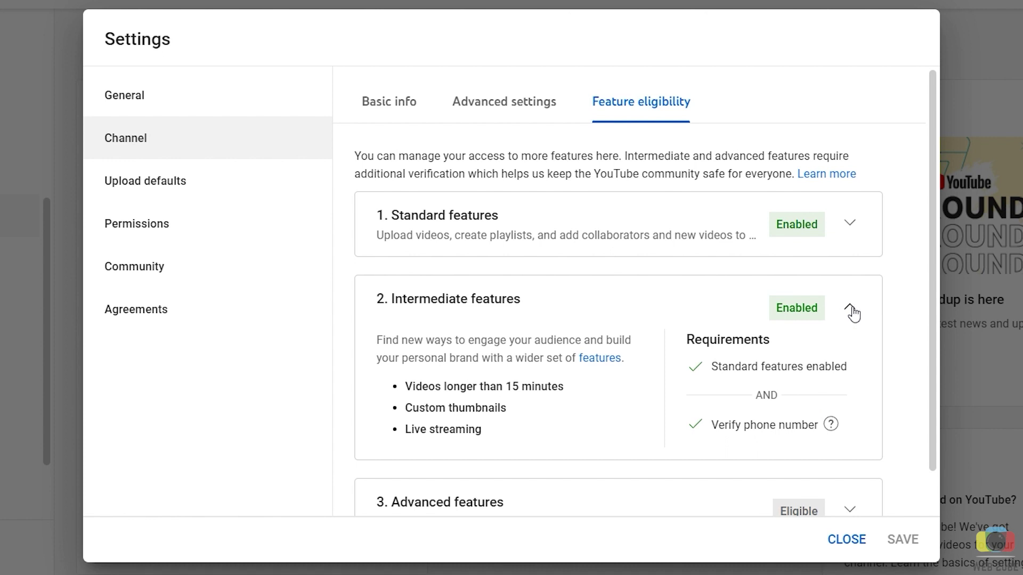
{"action": "left_click", "coordinate": [850, 311]}
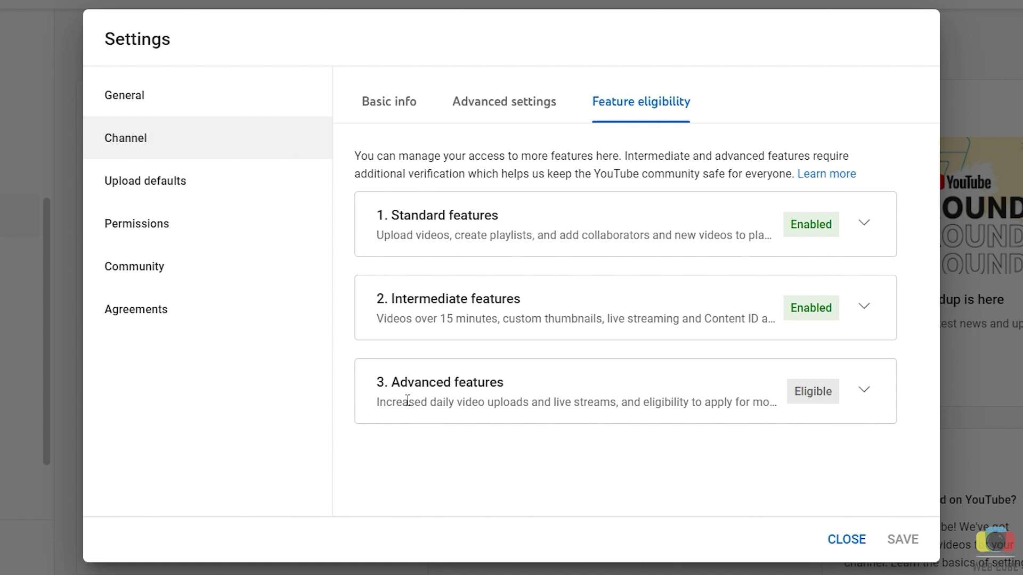
Request access to Advanced features through video verification and have the verification link sent by email.
{"action": "left_click", "coordinate": [864, 392]}
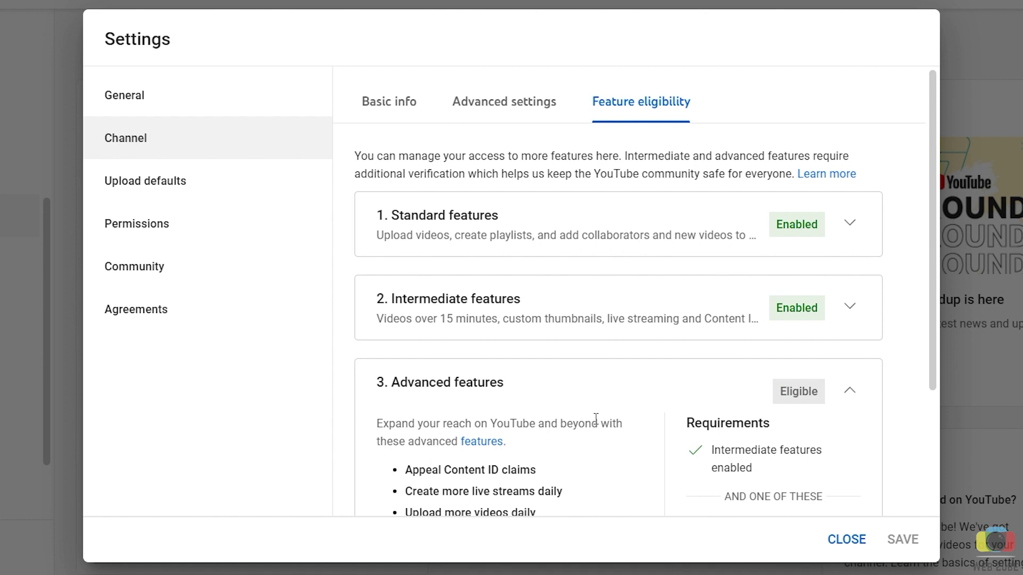
{"action": "scroll", "coordinate": [596, 418], "scroll_direction": "down", "scroll_amount": 3}
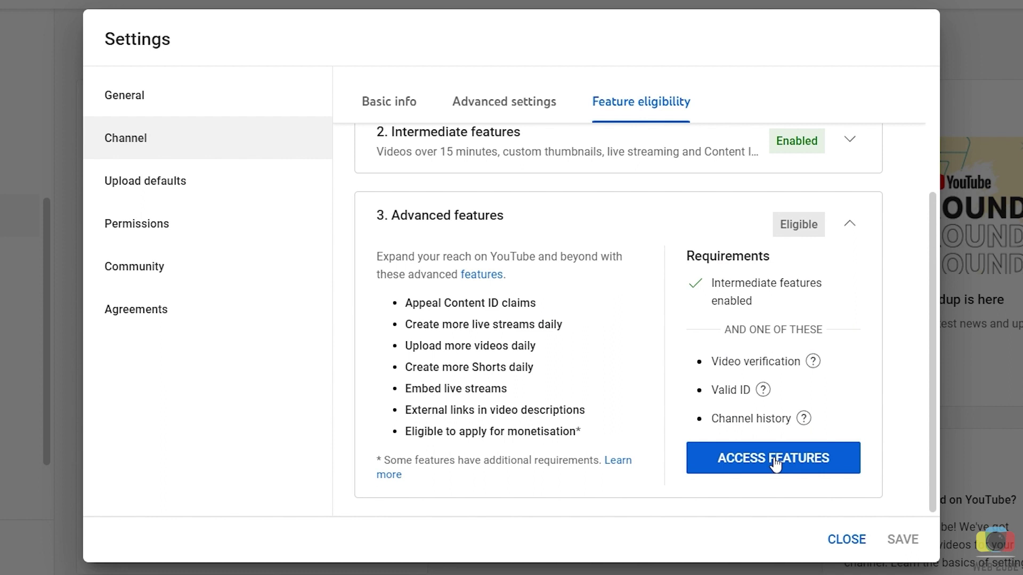
{"action": "left_click", "coordinate": [773, 460]}
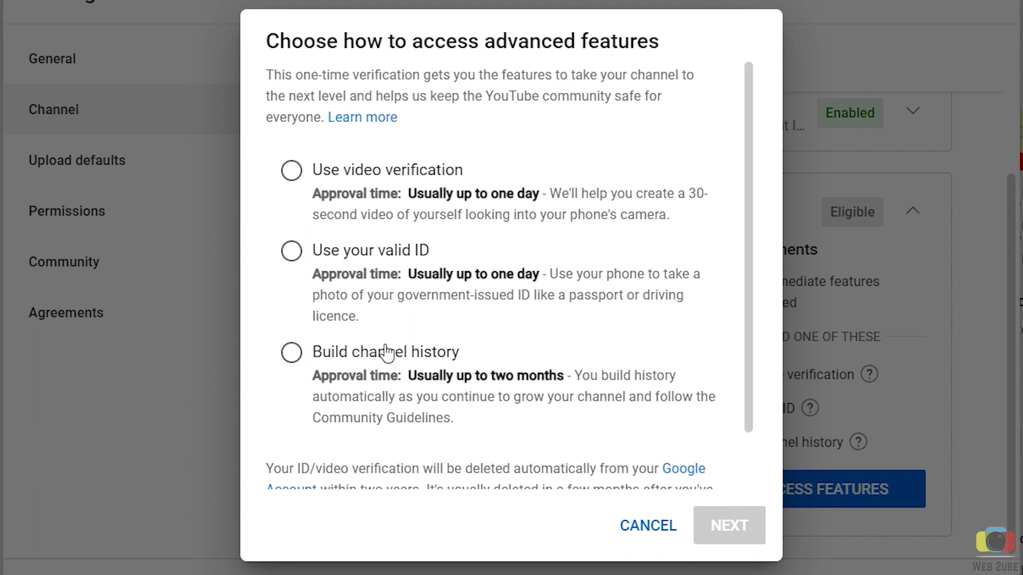
{"action": "left_click", "coordinate": [292, 171]}
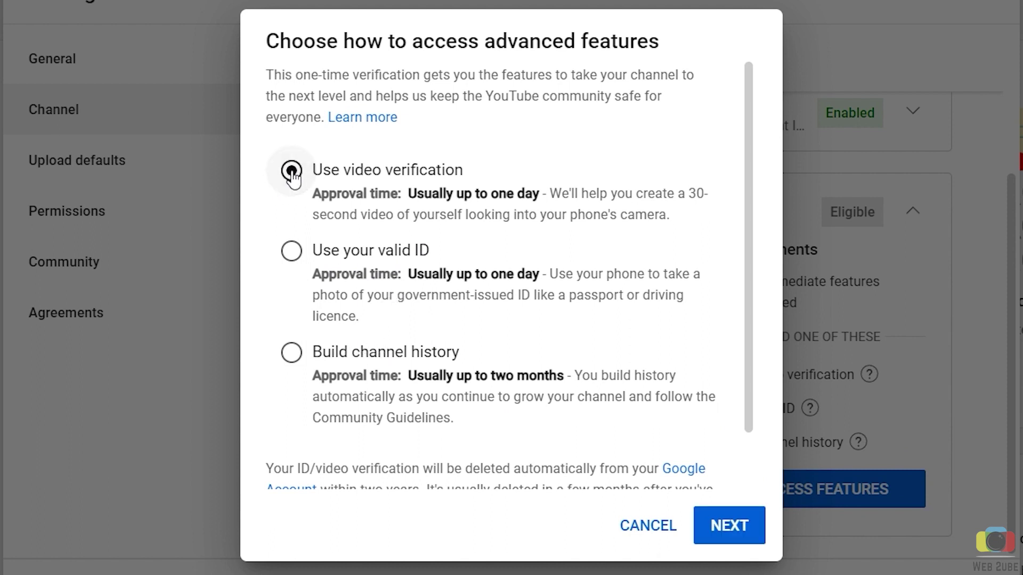
{"action": "left_click", "coordinate": [731, 529]}
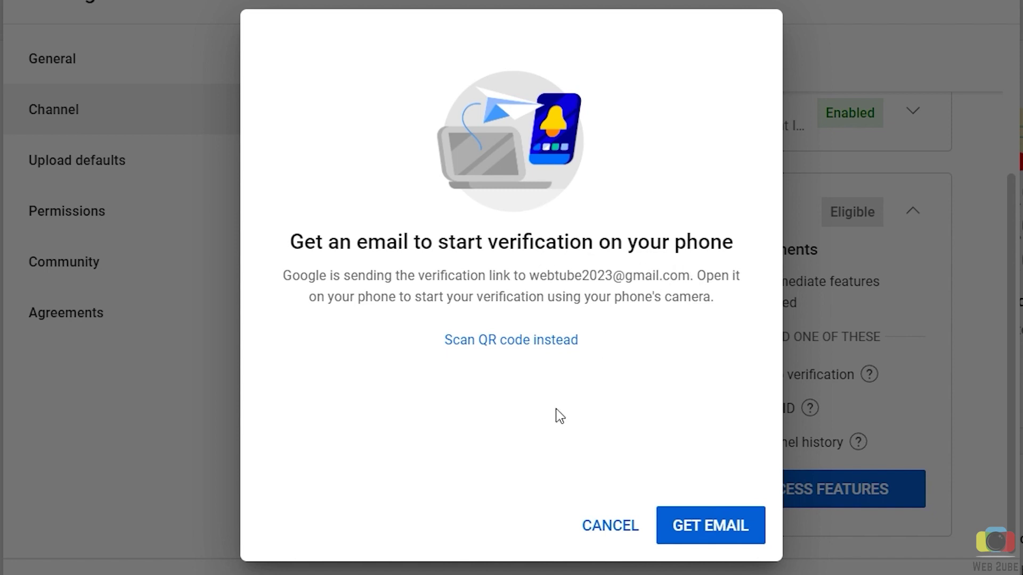
{"action": "left_click", "coordinate": [692, 530]}
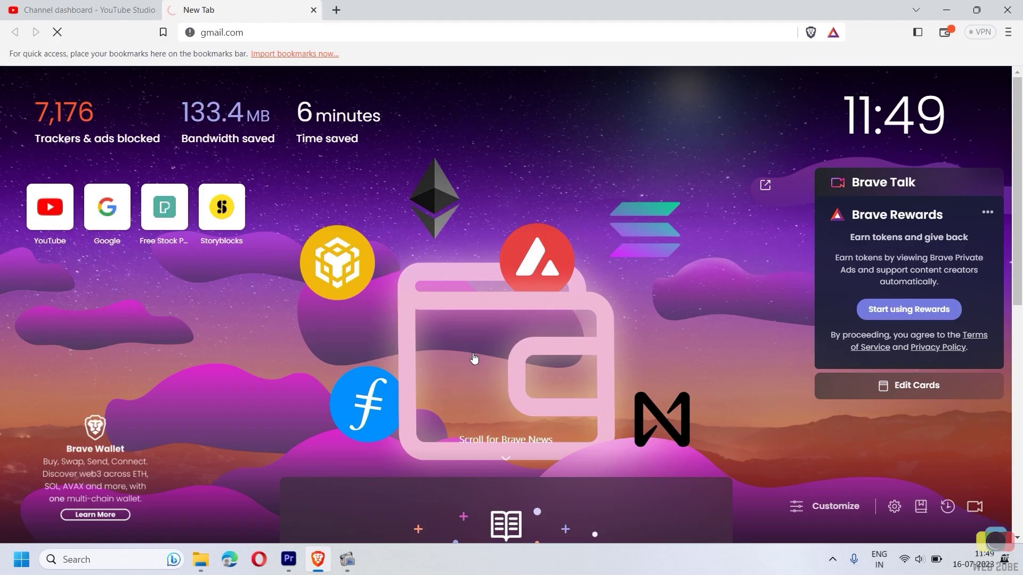
Open Gmail in the new browser tab and start the verification from Google's YouTube video verification email.
{"action": "key", "text": "Return"}
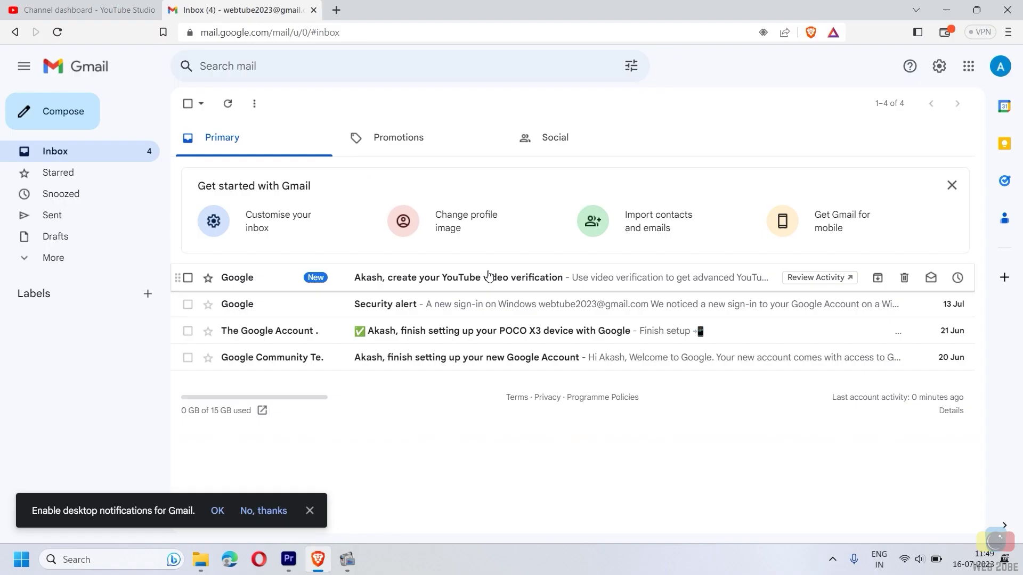
{"action": "left_click", "coordinate": [491, 292]}
{"action": "scroll", "coordinate": [619, 434], "scroll_direction": "down", "scroll_amount": 2}
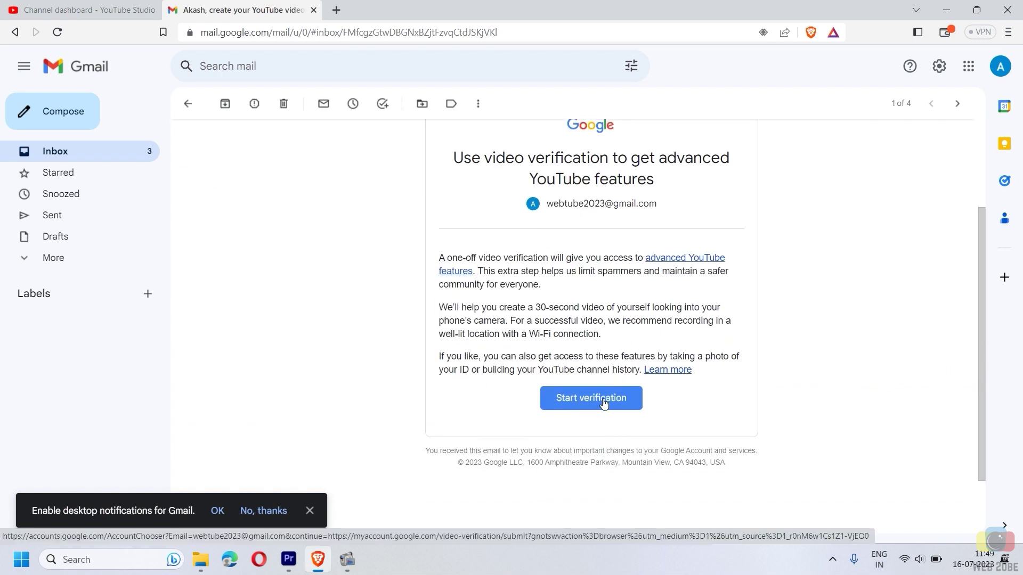
{"action": "left_click", "coordinate": [603, 403]}
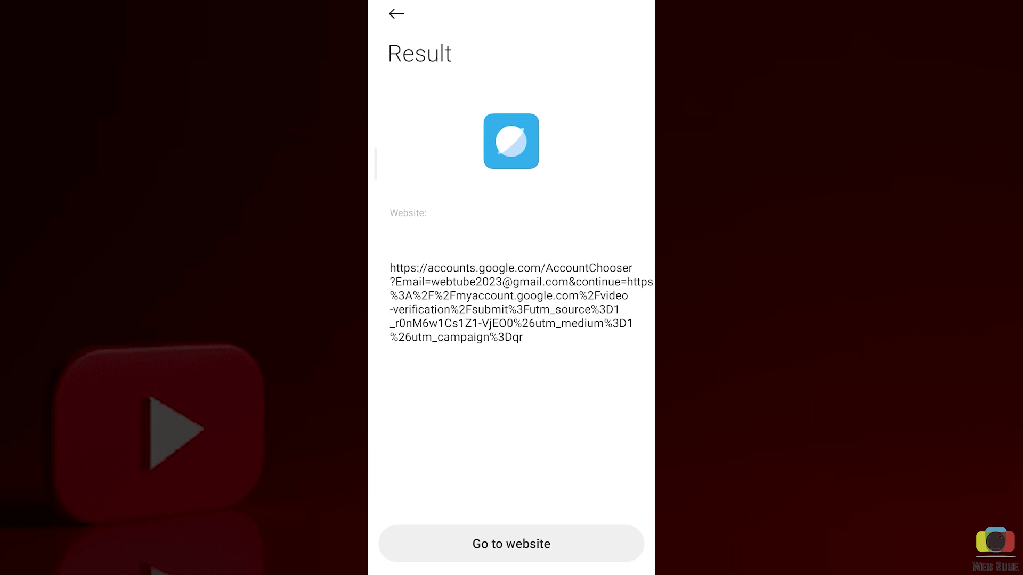
On the phone, open the scanned link, agree to video verification with Google's improvement use allowed, and grant camera access.
{"action": "left_click", "coordinate": [511, 543]}
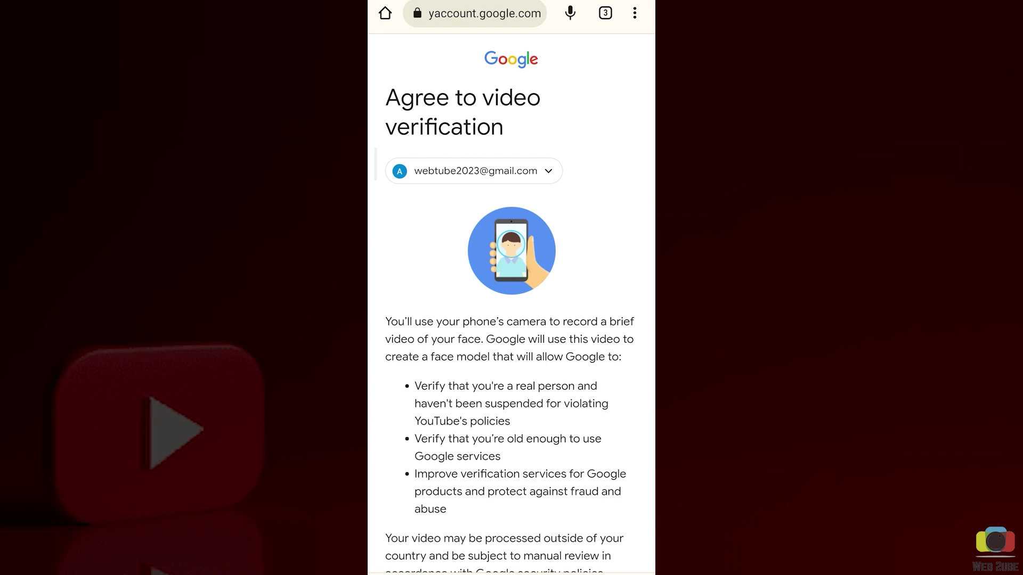
{"action": "scroll", "coordinate": [511, 288], "scroll_direction": "down", "scroll_amount": 12}
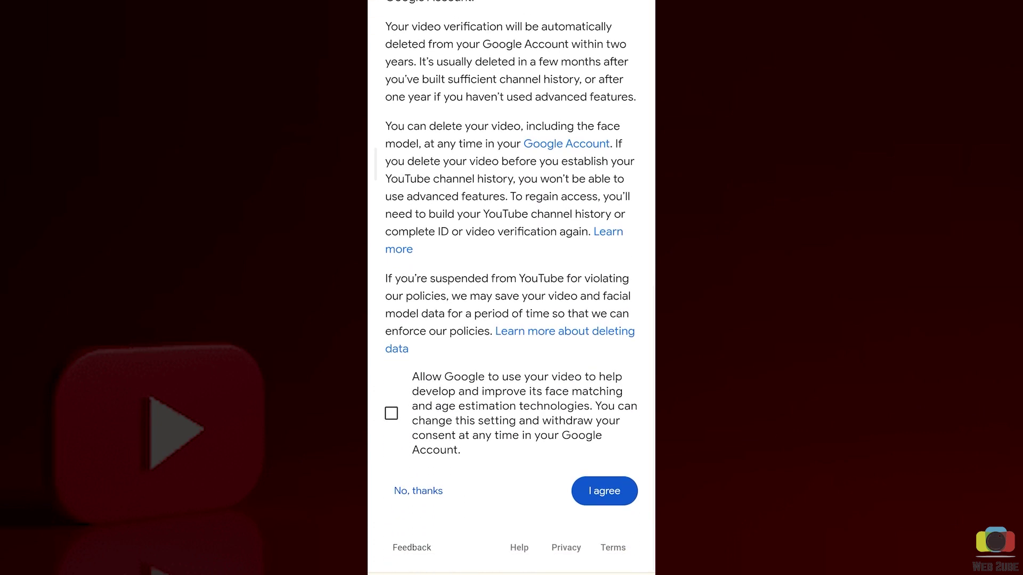
{"action": "left_click", "coordinate": [391, 413]}
{"action": "left_click", "coordinate": [604, 491]}
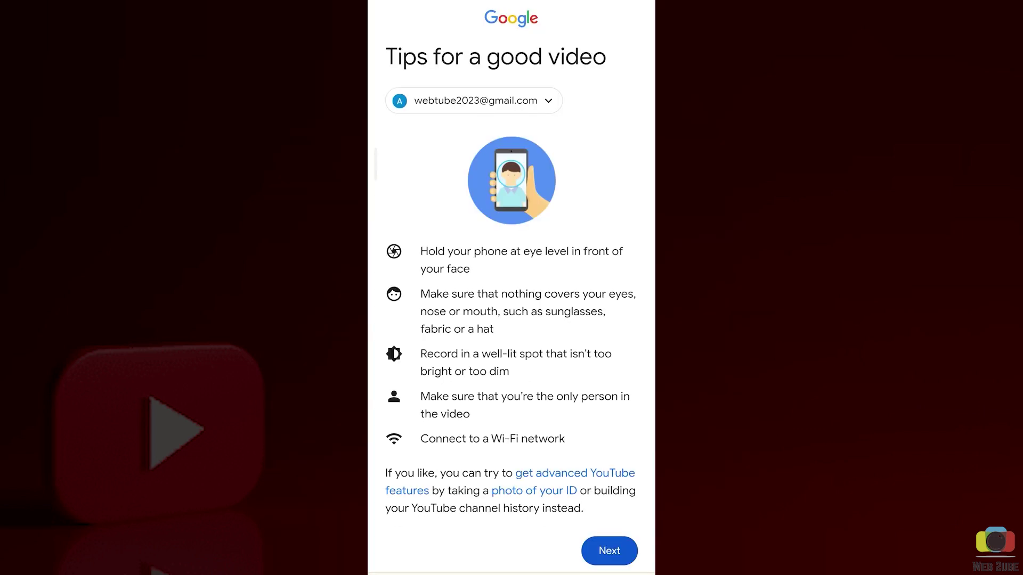
{"action": "left_click", "coordinate": [609, 550]}
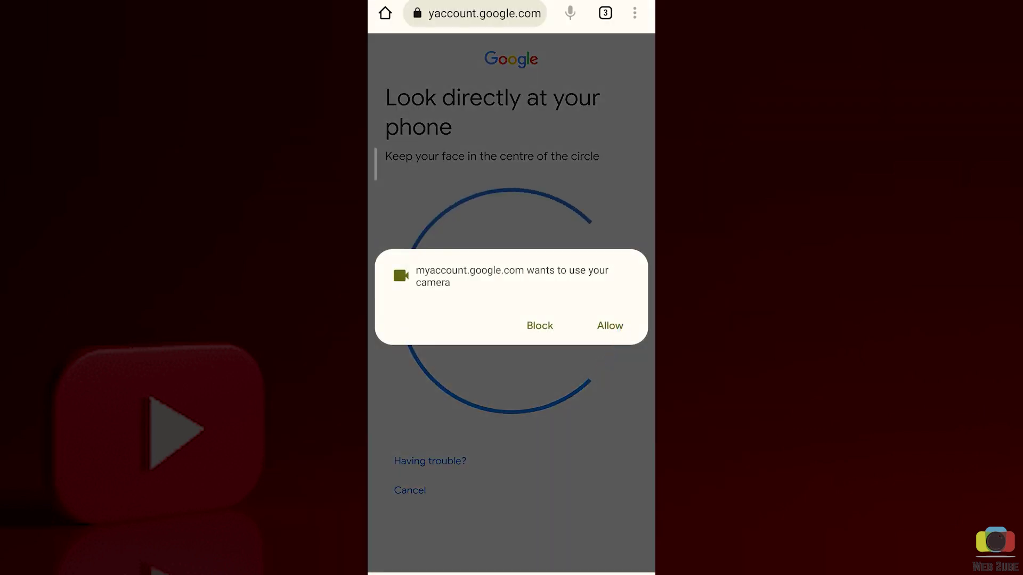
{"action": "left_click", "coordinate": [610, 325]}
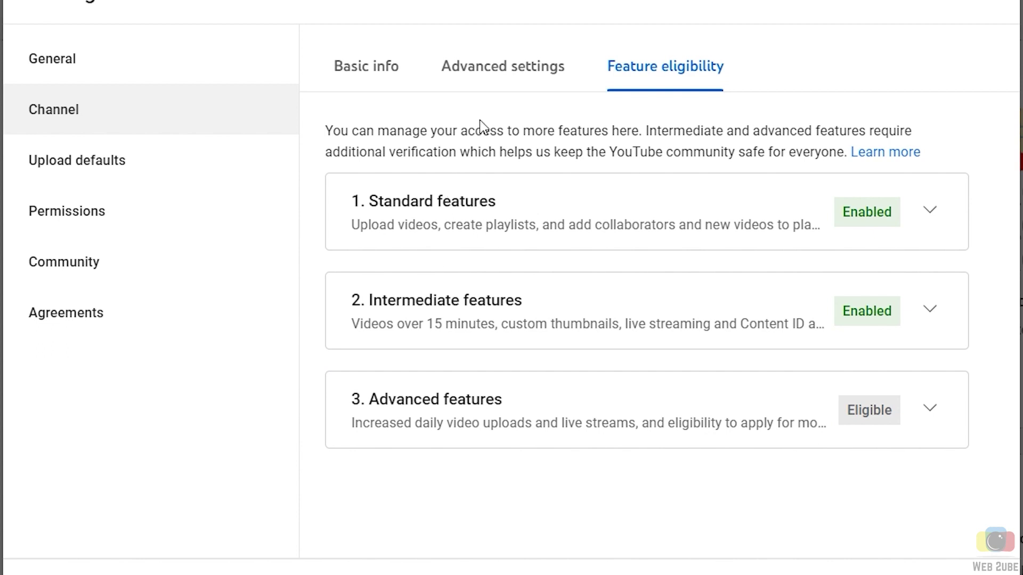
In the channel's advanced settings, set the audience to not Made for Kids.
{"action": "left_click", "coordinate": [483, 59]}
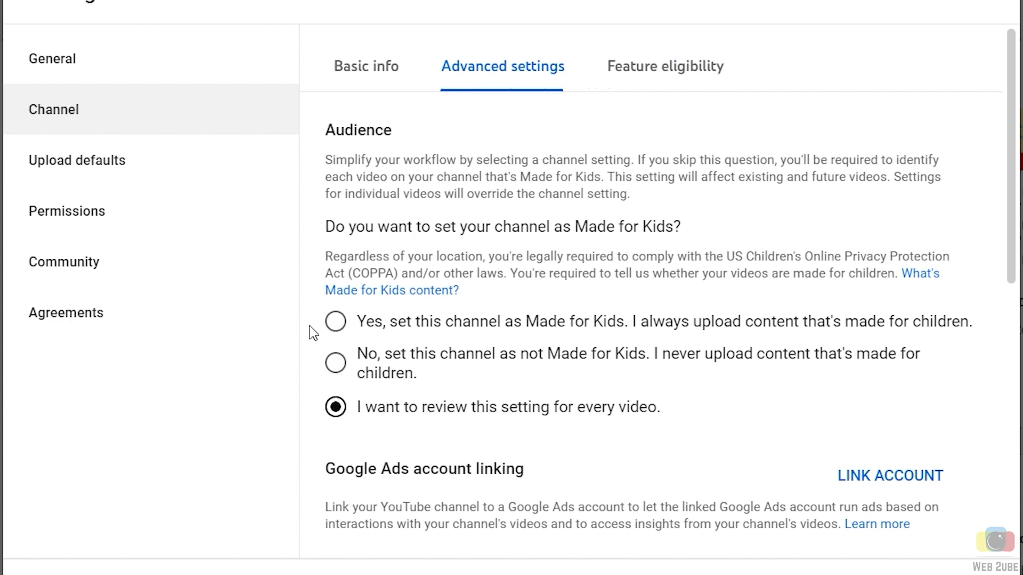
{"action": "left_click", "coordinate": [336, 324]}
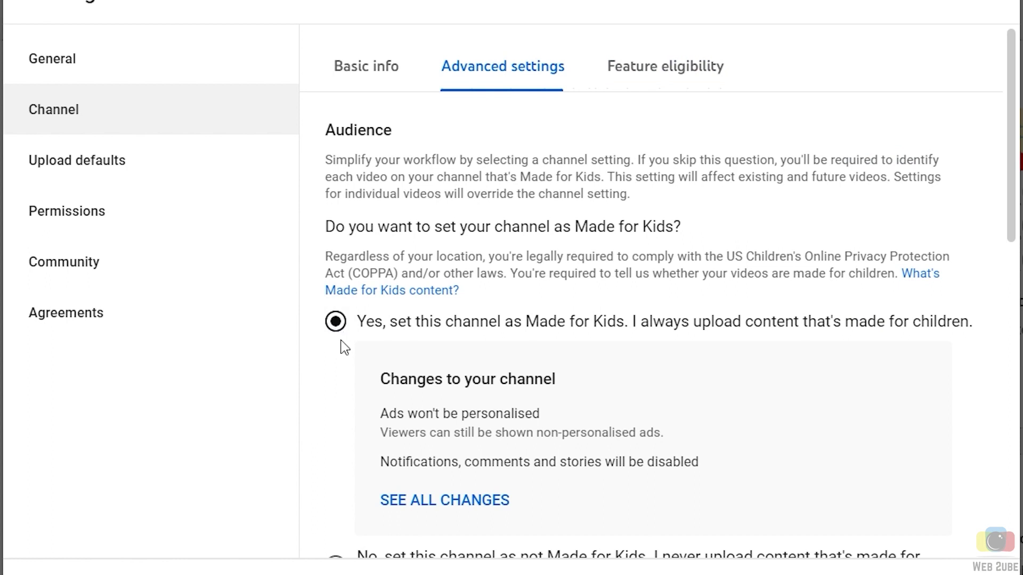
{"action": "scroll", "coordinate": [405, 362], "scroll_direction": "down", "scroll_amount": 4}
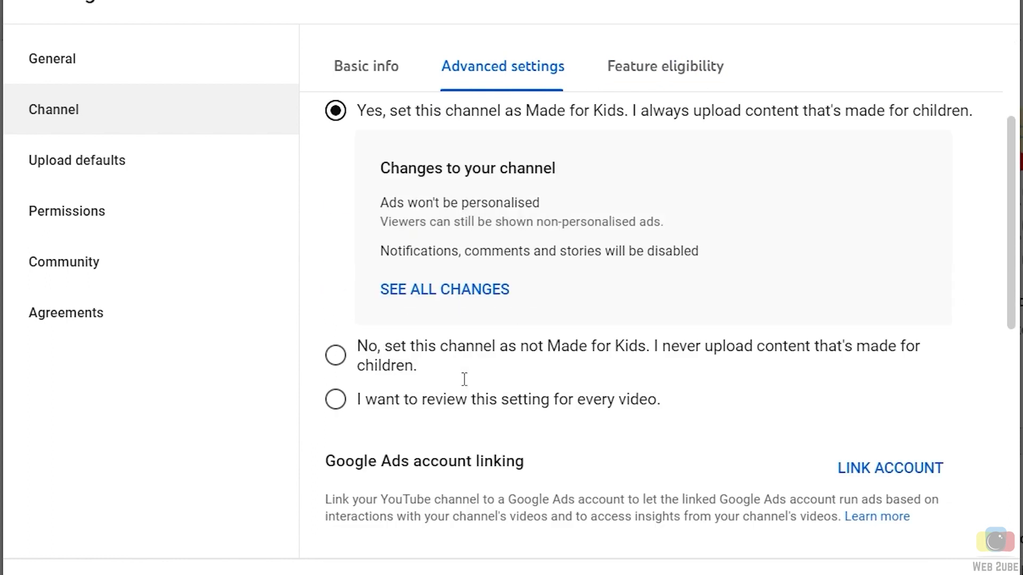
{"action": "left_click", "coordinate": [335, 356]}
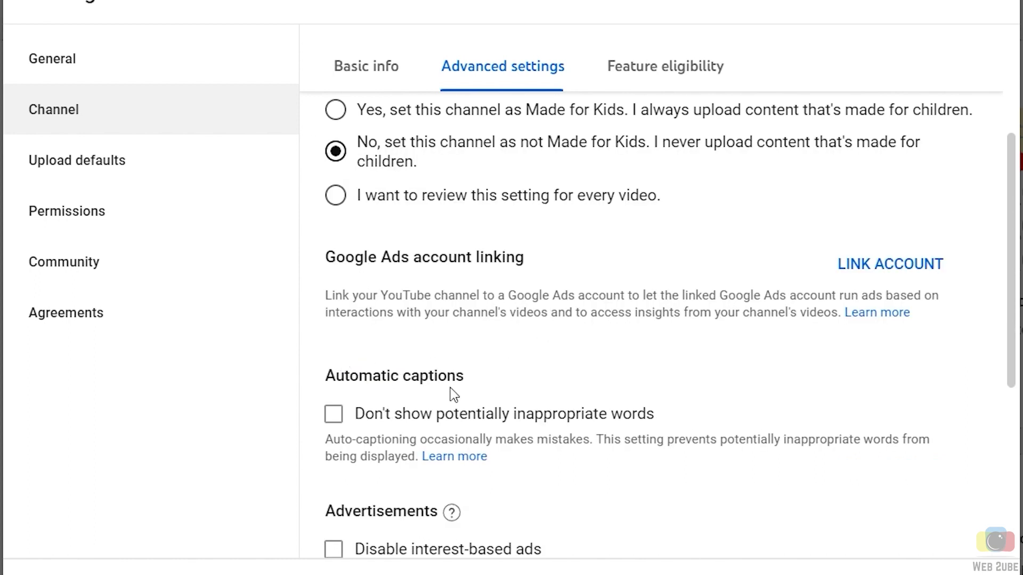
{"action": "scroll", "coordinate": [479, 383], "scroll_direction": "up", "scroll_amount": 4}
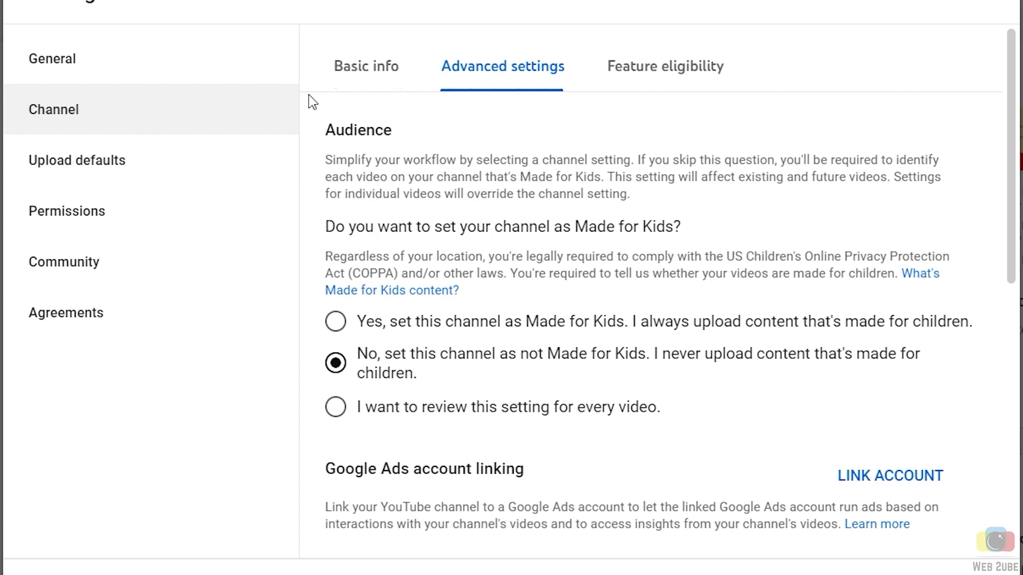
Set the country of residence to India in the channel's basic info.
{"action": "left_click", "coordinate": [355, 71]}
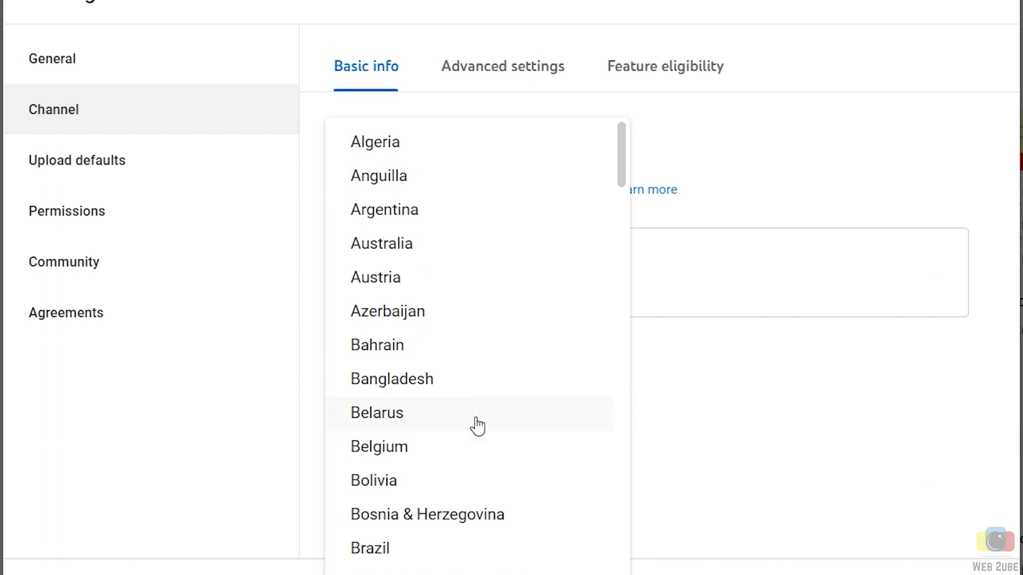
{"action": "scroll", "coordinate": [477, 440], "scroll_direction": "down", "scroll_amount": 18}
{"action": "scroll", "coordinate": [418, 480], "scroll_direction": "down", "scroll_amount": 2}
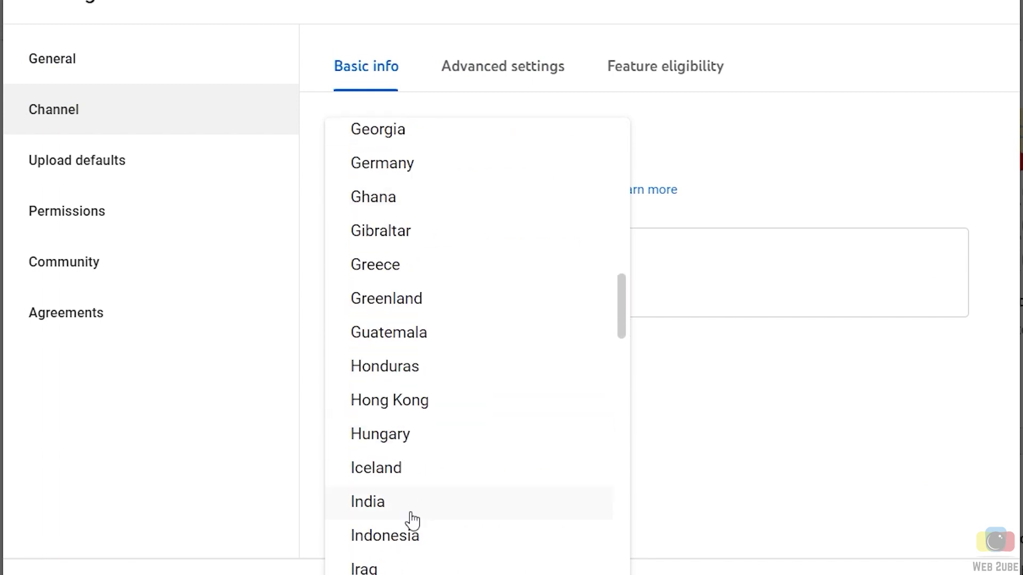
{"action": "left_click", "coordinate": [387, 511]}
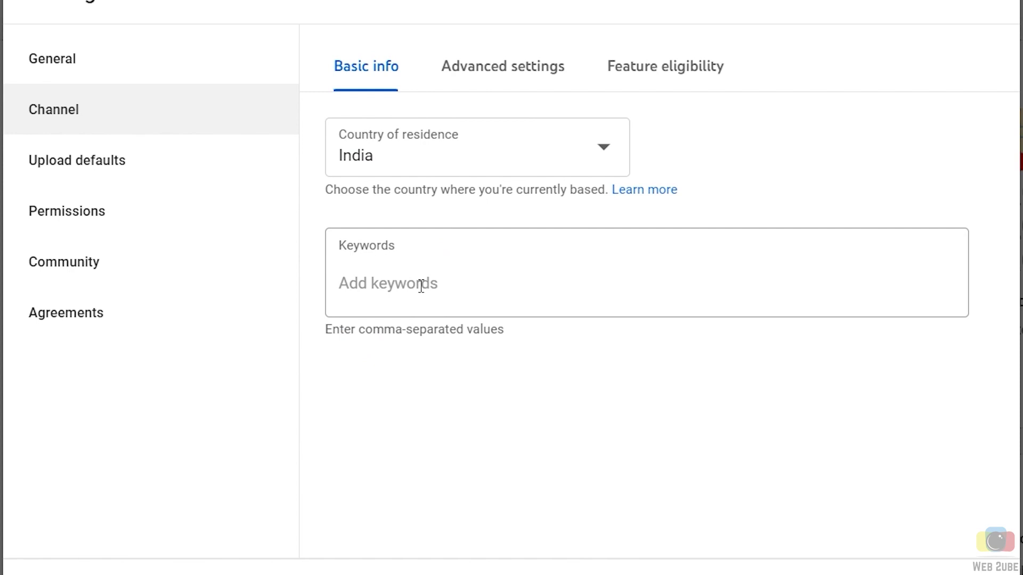
Add the channel keywords web2ube, WEB2UBE and entertainment.
{"action": "left_click", "coordinate": [421, 286]}
{"action": "type", "text": "web2ube"}
{"action": "key", "text": "Return"}
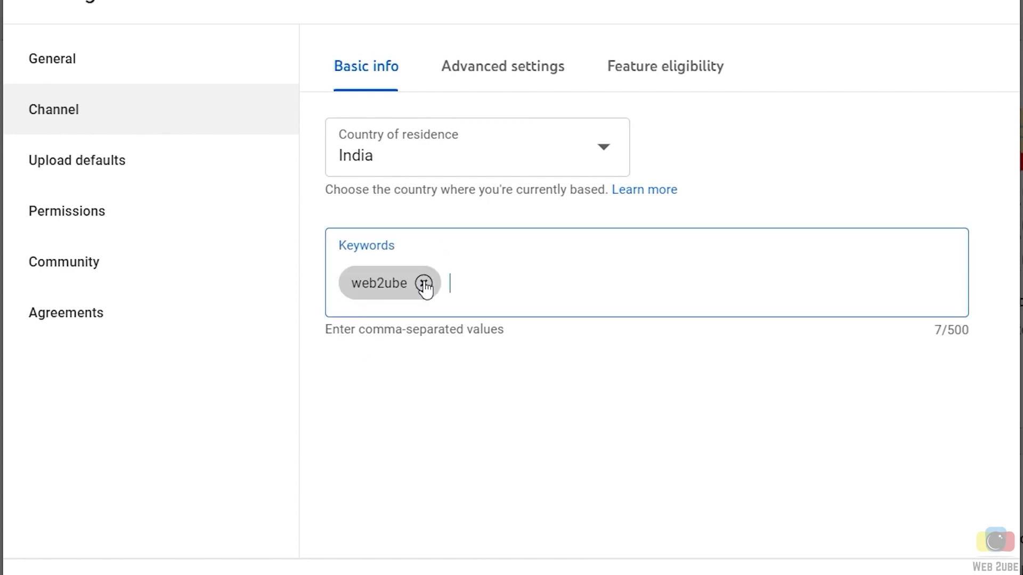
{"action": "type", "text": "WEB@U"}
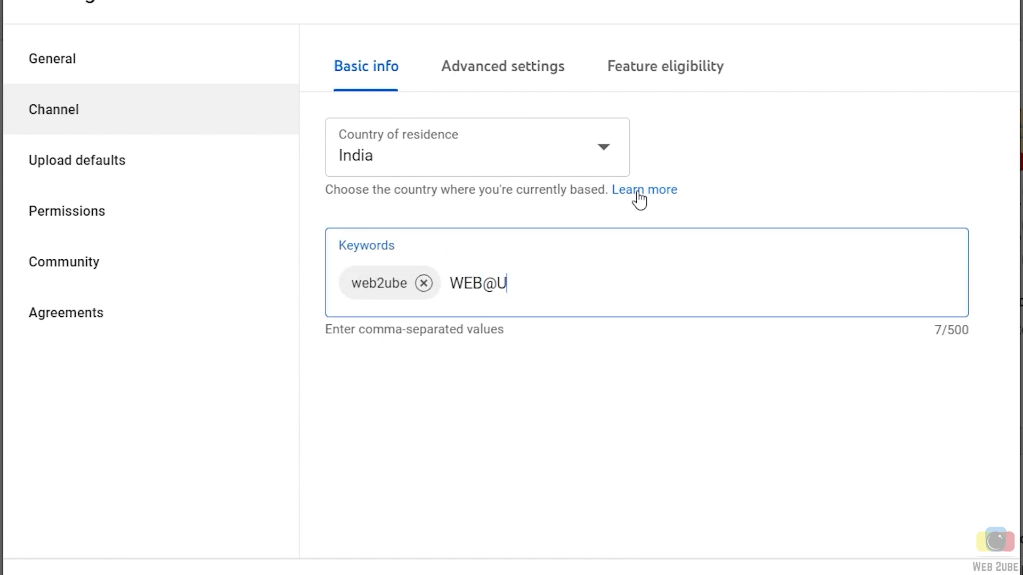
{"action": "key", "text": "BackSpace"}
{"action": "key", "text": "BackSpace"}
{"action": "type", "text": "2UBE"}
{"action": "key", "text": "Return"}
{"action": "type", "text": "entertainment"}
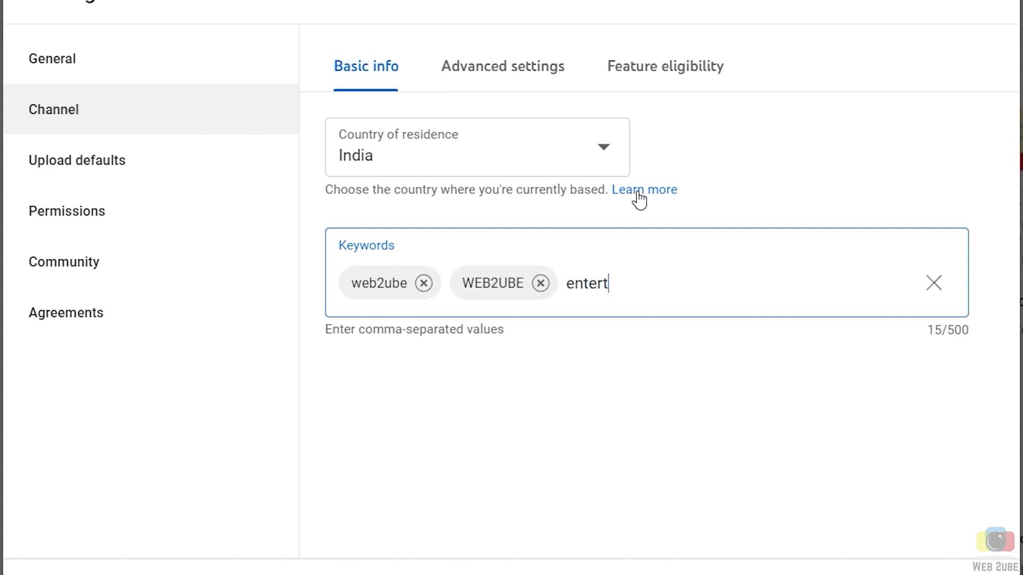
{"action": "key", "text": "Return"}
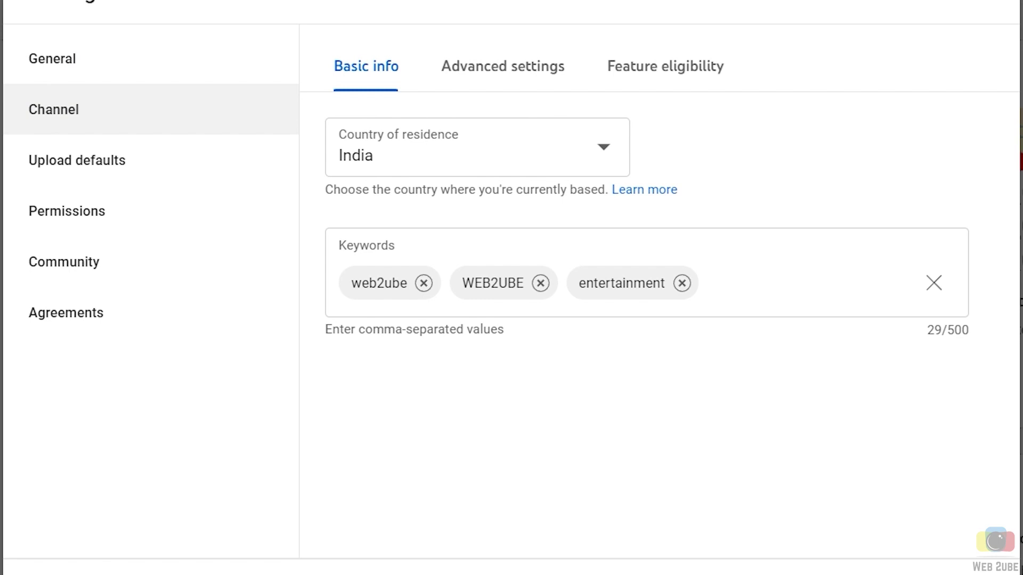
In the advanced upload defaults, set the video category to Education.
{"action": "left_click", "coordinate": [94, 169]}
{"action": "left_click", "coordinate": [500, 57]}
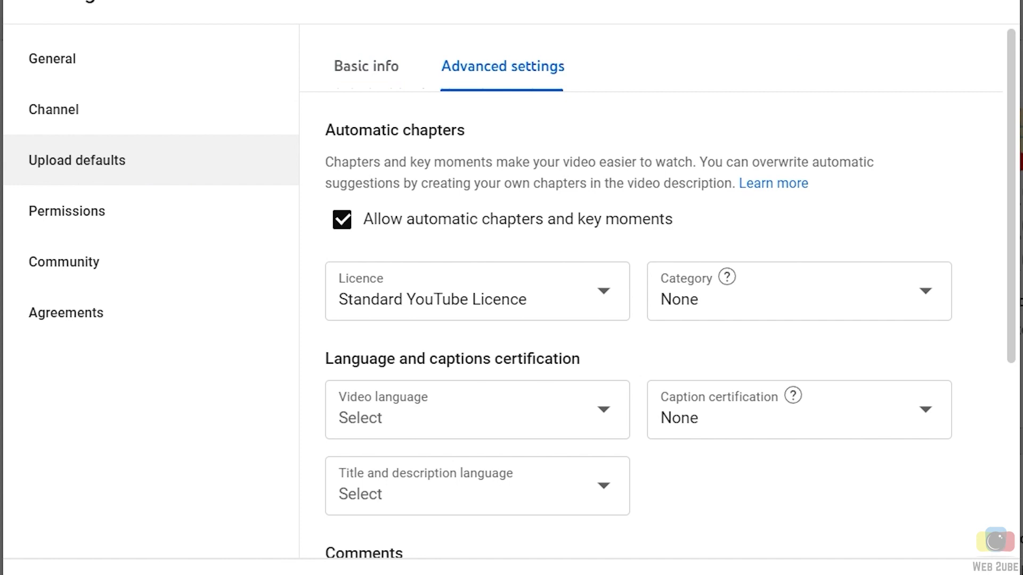
{"action": "left_click", "coordinate": [925, 295]}
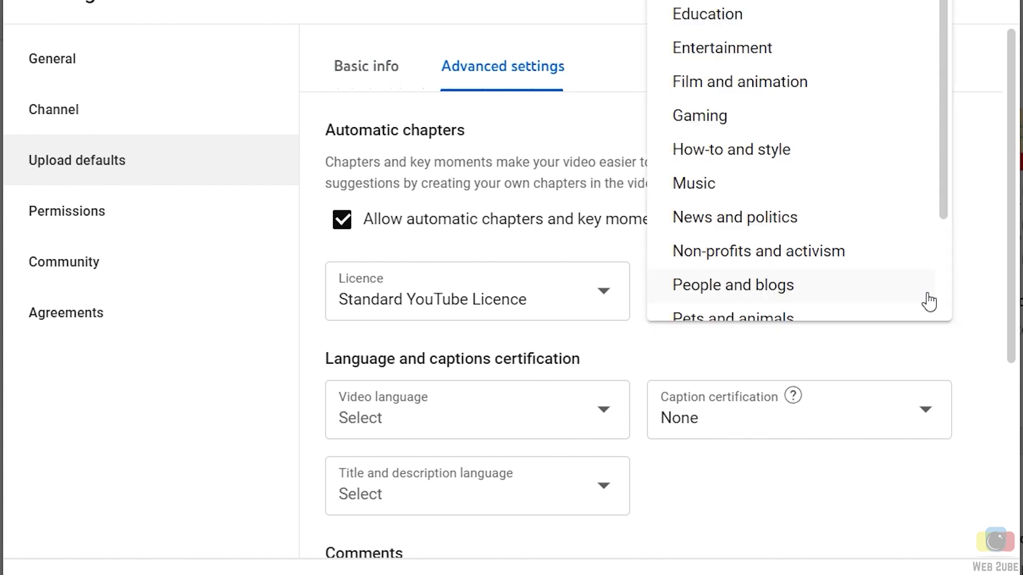
{"action": "left_click", "coordinate": [738, 24]}
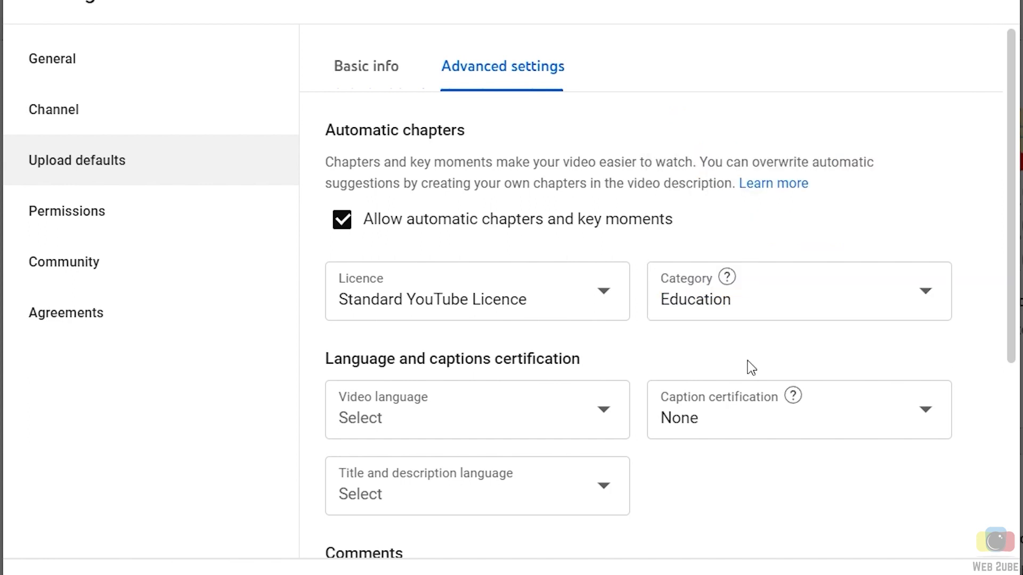
Choose a default video language under language and captions certification in the advanced upload defaults.
{"action": "scroll", "coordinate": [632, 367], "scroll_direction": "down", "scroll_amount": 2}
{"action": "left_click", "coordinate": [558, 318]}
{"action": "scroll", "coordinate": [472, 240], "scroll_direction": "down", "scroll_amount": 20}
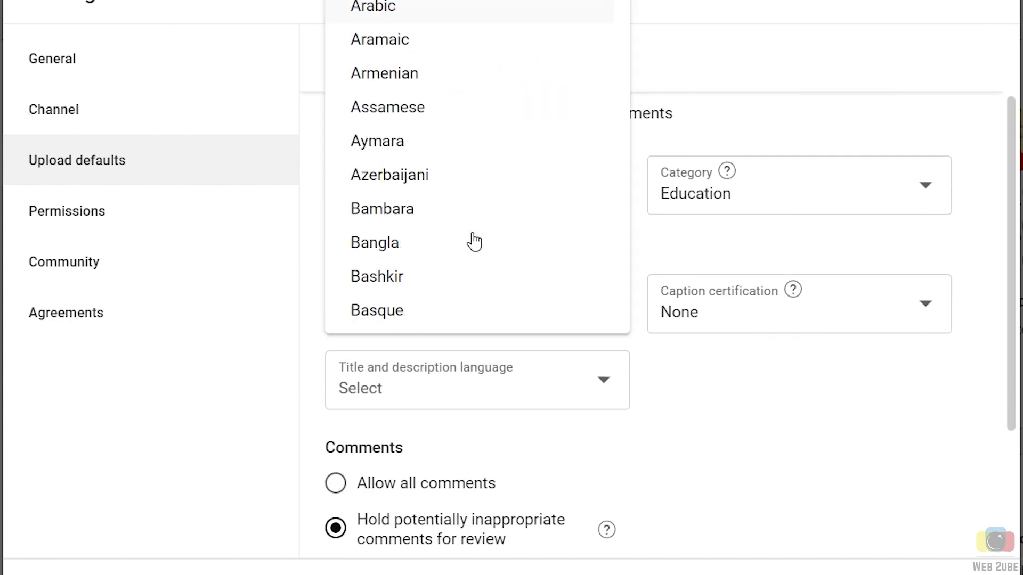
{"action": "scroll", "coordinate": [473, 240], "scroll_direction": "down", "scroll_amount": 15}
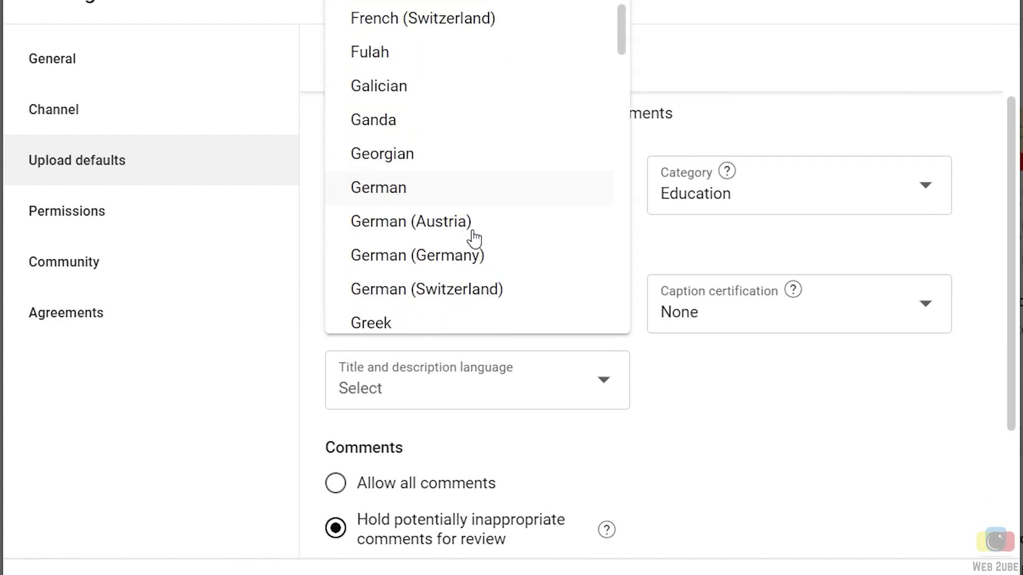
{"action": "left_click", "coordinate": [426, 224]}
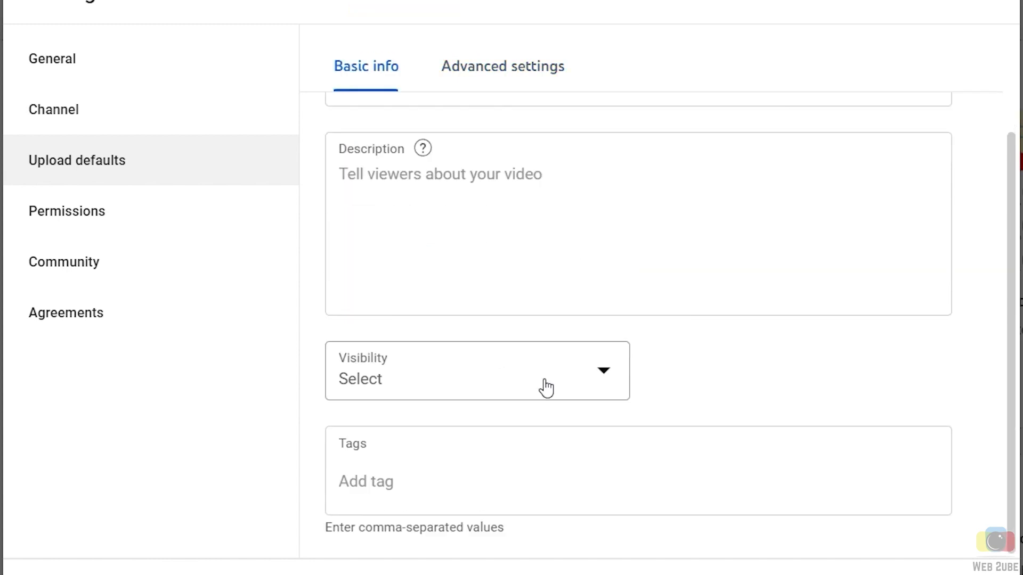
In the basic info of the upload defaults, set the default video visibility to Unlisted.
{"action": "scroll", "coordinate": [589, 449], "scroll_direction": "up", "scroll_amount": 3}
{"action": "scroll", "coordinate": [516, 383], "scroll_direction": "down", "scroll_amount": 3}
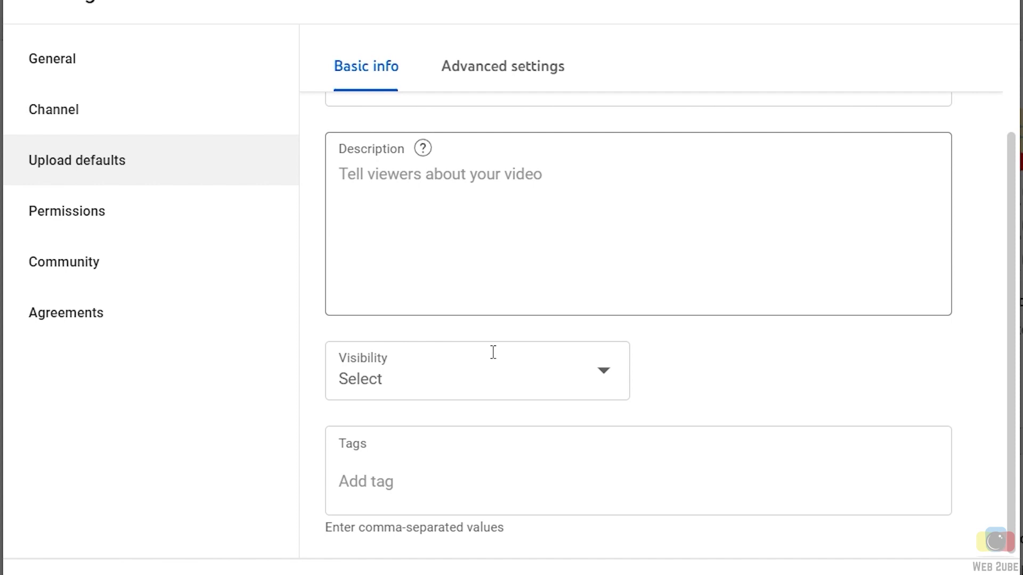
{"action": "left_click", "coordinate": [469, 384]}
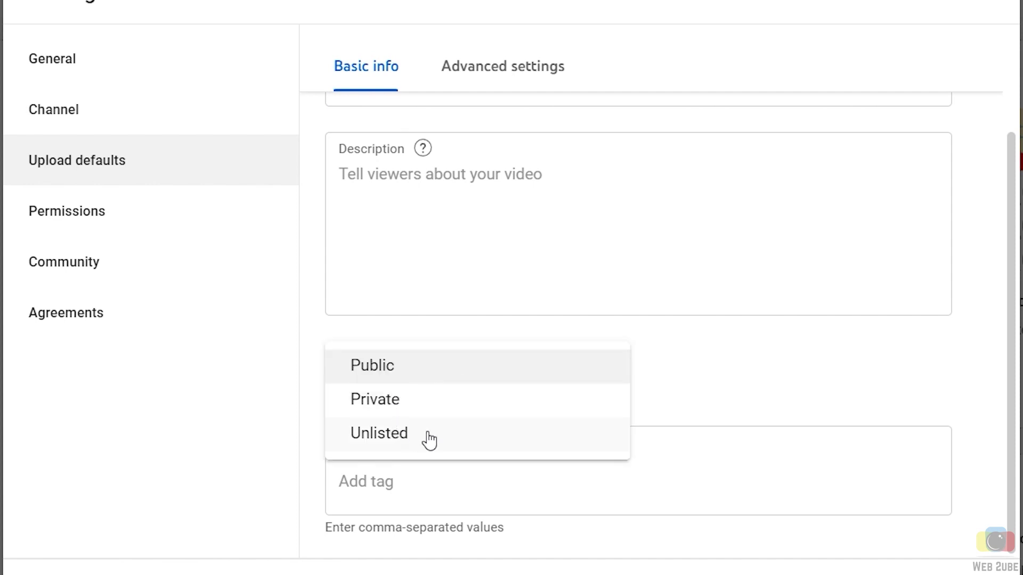
{"action": "left_click", "coordinate": [429, 438]}
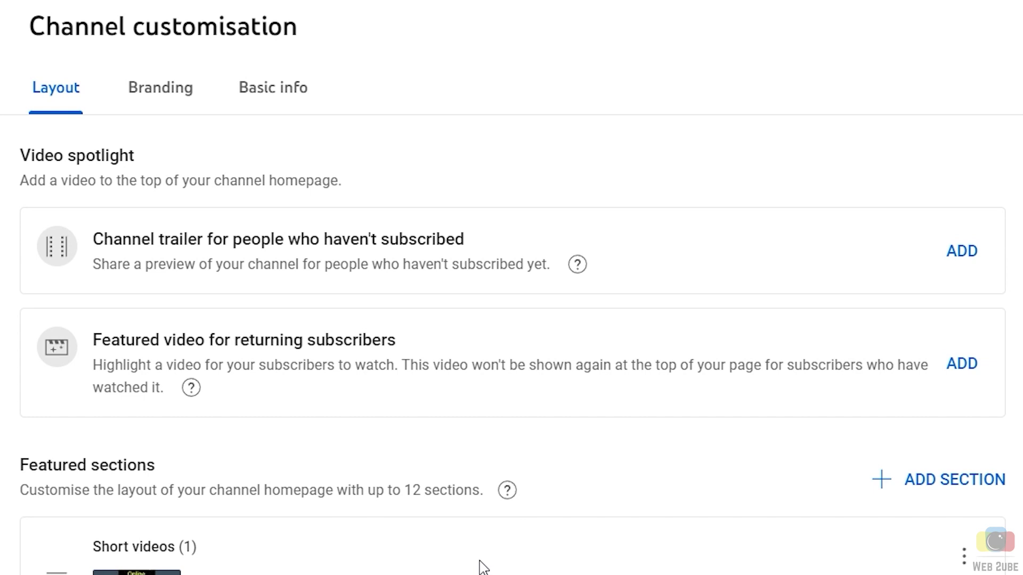
Set the "7 Best Freelance Websites For Beginners" video as both the channel trailer and the featured video for returning subscribers.
{"action": "left_click", "coordinate": [961, 251]}
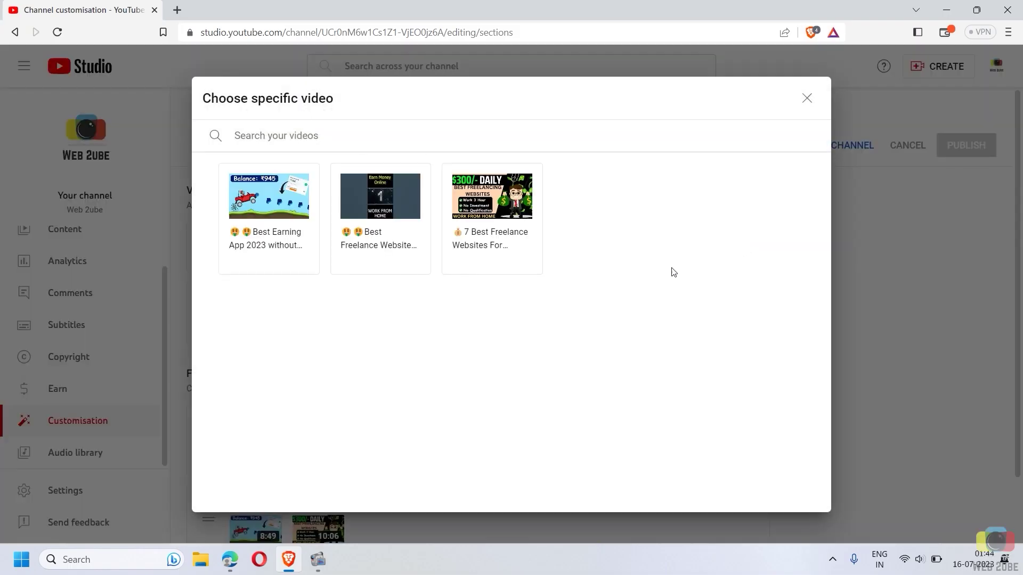
{"action": "left_click", "coordinate": [473, 223]}
{"action": "left_click", "coordinate": [746, 372]}
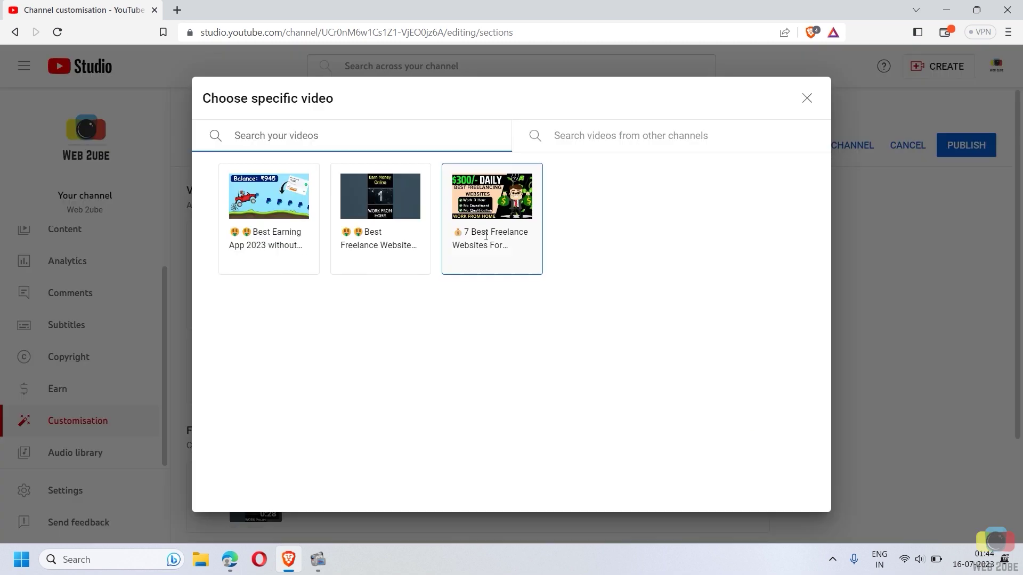
{"action": "left_click", "coordinate": [482, 224]}
Check the featured sections, publish the channel layout changes and view the public channel page.
{"action": "scroll", "coordinate": [566, 424], "scroll_direction": "down", "scroll_amount": 3}
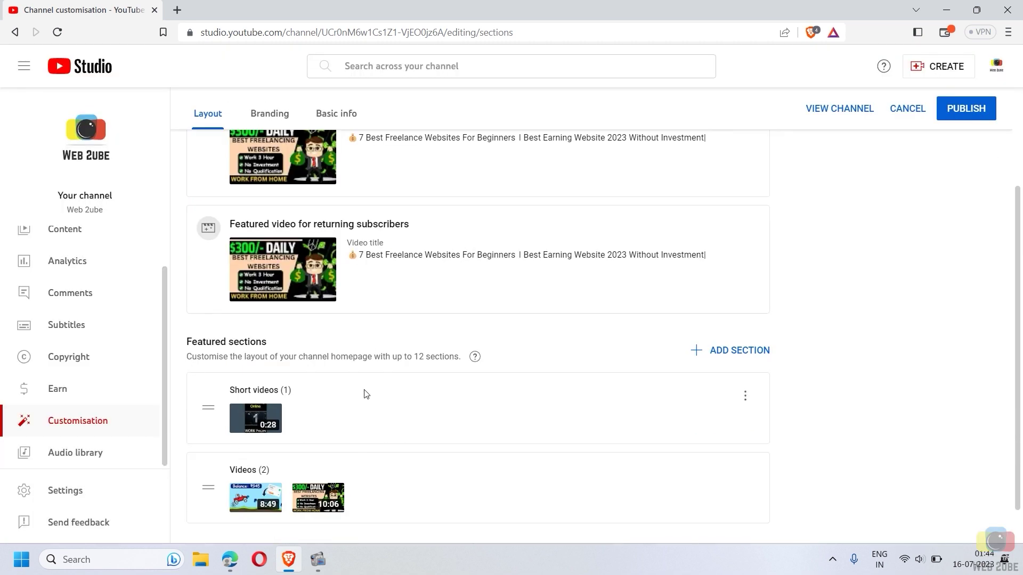
{"action": "scroll", "coordinate": [365, 392], "scroll_direction": "down", "scroll_amount": 1}
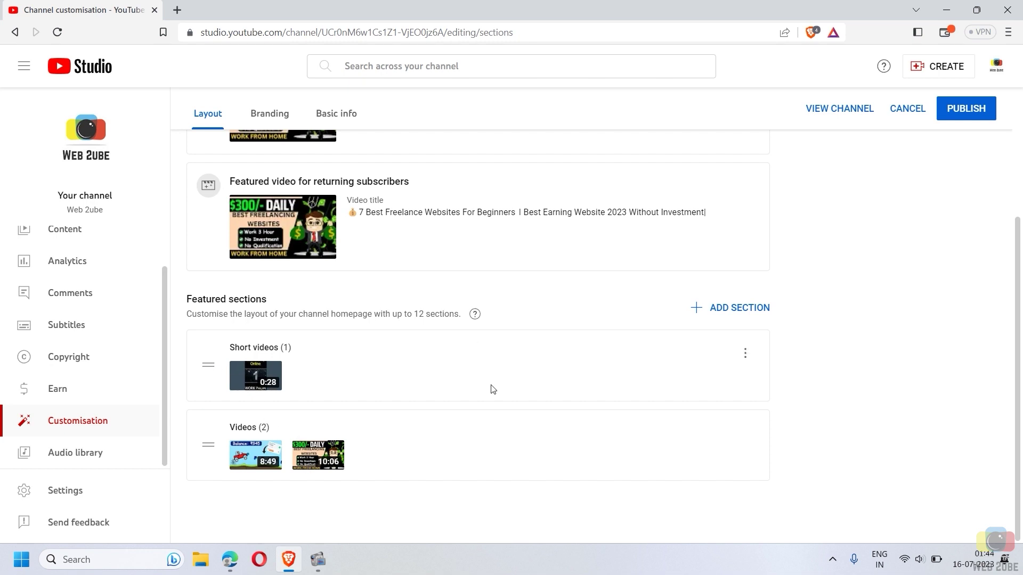
{"action": "scroll", "coordinate": [493, 389], "scroll_direction": "up", "scroll_amount": 3}
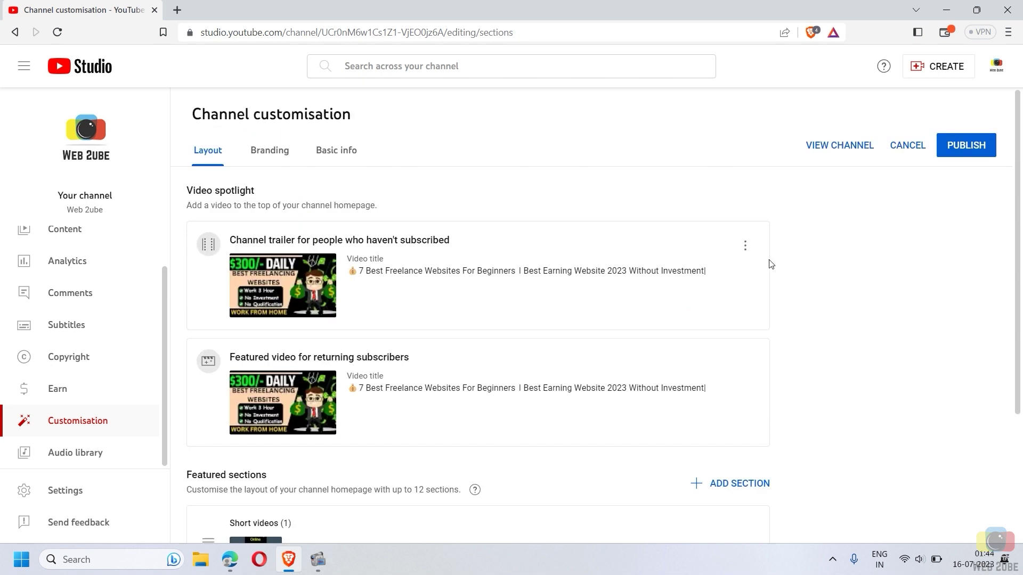
{"action": "left_click", "coordinate": [956, 148]}
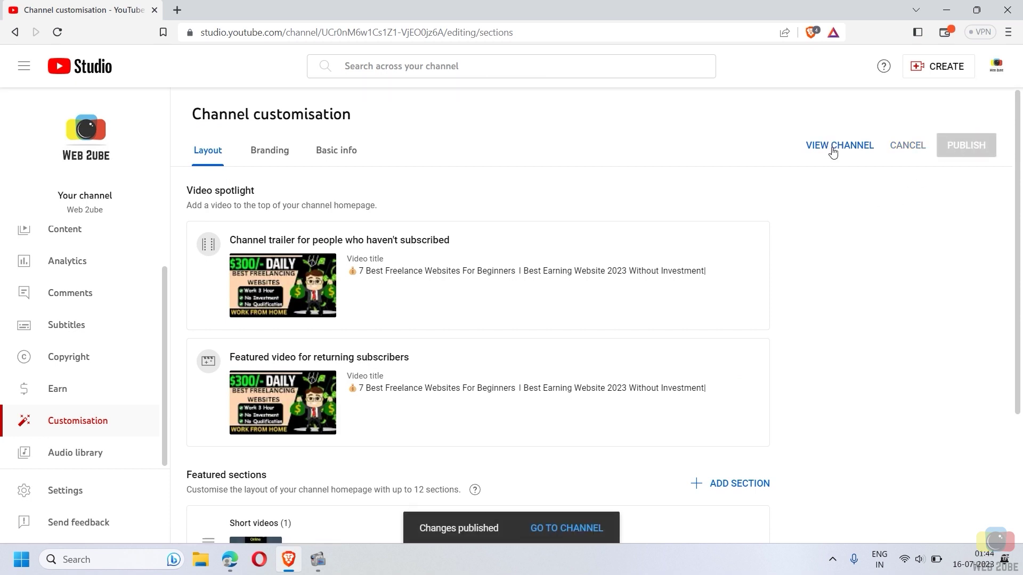
{"action": "left_click", "coordinate": [834, 146]}
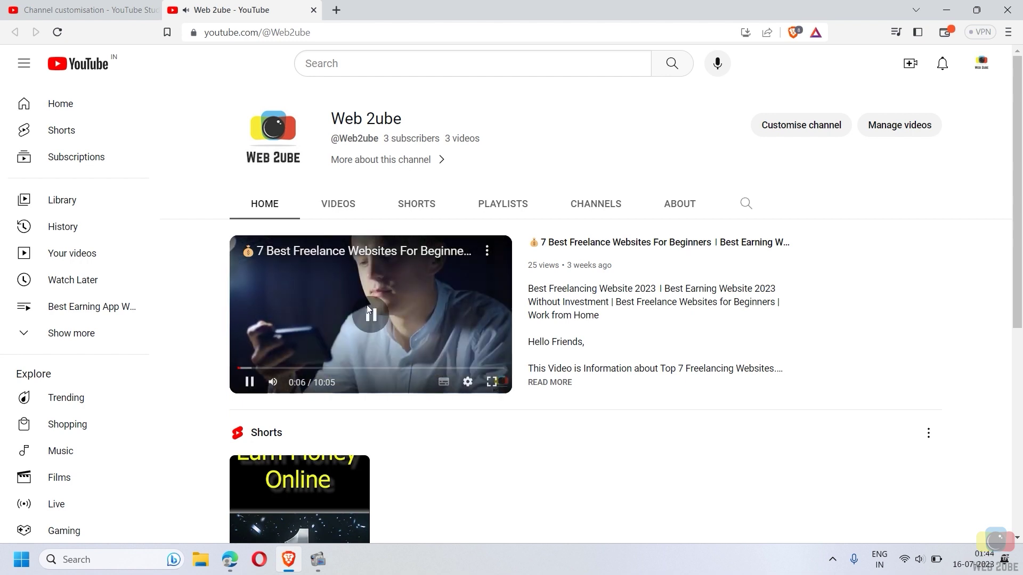
Back in channel customisation, review the branding options for the profile picture, banner image and video watermark.
{"action": "left_click", "coordinate": [79, 9]}
{"action": "left_click", "coordinate": [266, 156]}
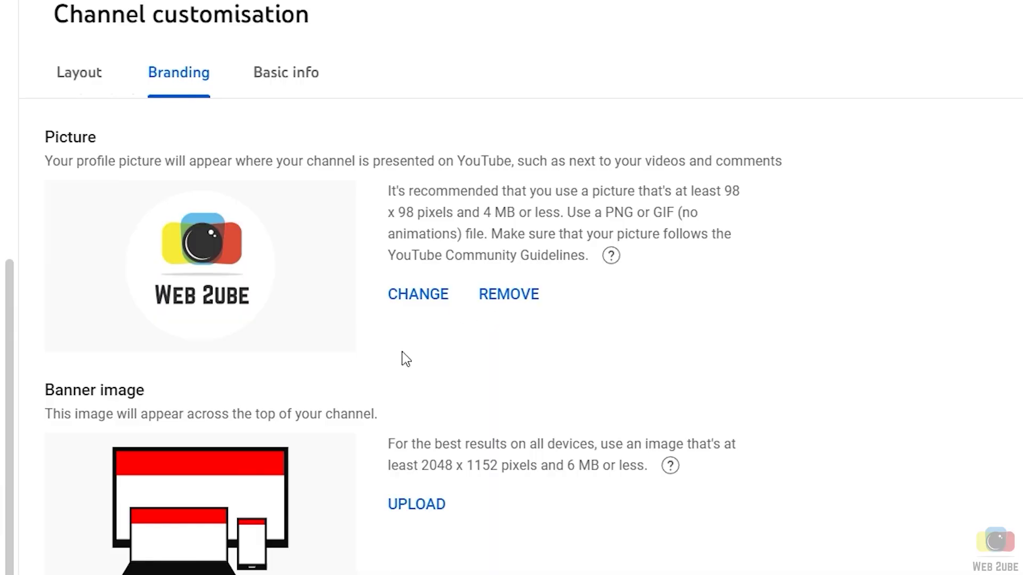
{"action": "scroll", "coordinate": [406, 359], "scroll_direction": "down", "scroll_amount": 3}
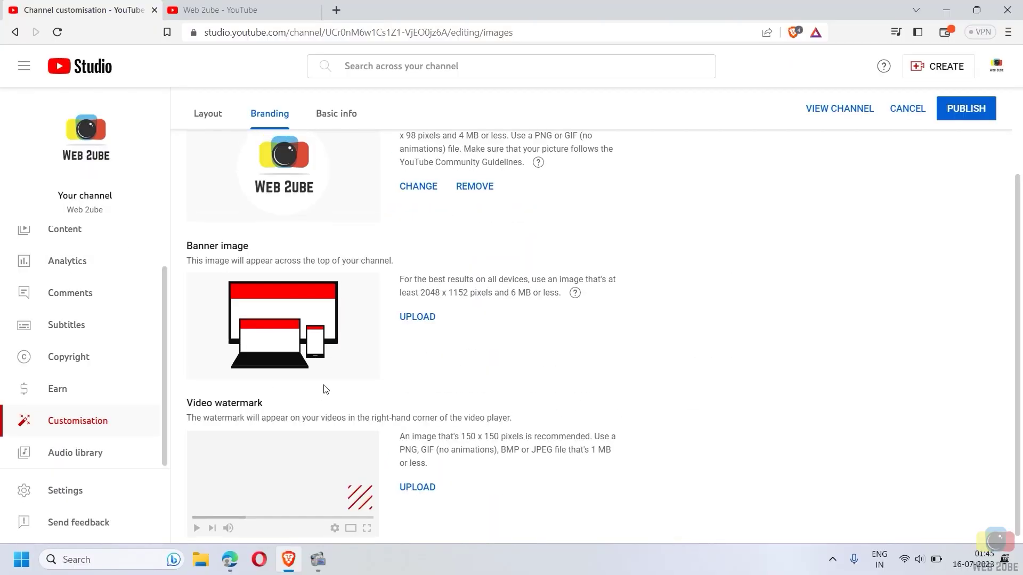
{"action": "scroll", "coordinate": [326, 389], "scroll_direction": "up", "scroll_amount": 2}
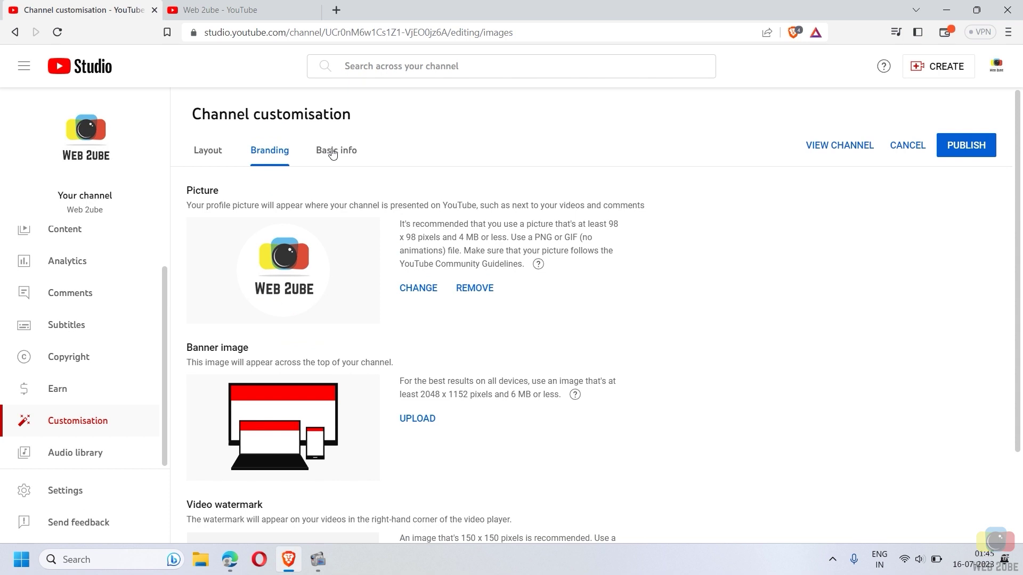
In the channel's basic info, enter the description "This is my new youtube channel please subscribe and click the bell icon for the latest updates.".
{"action": "left_click", "coordinate": [336, 153]}
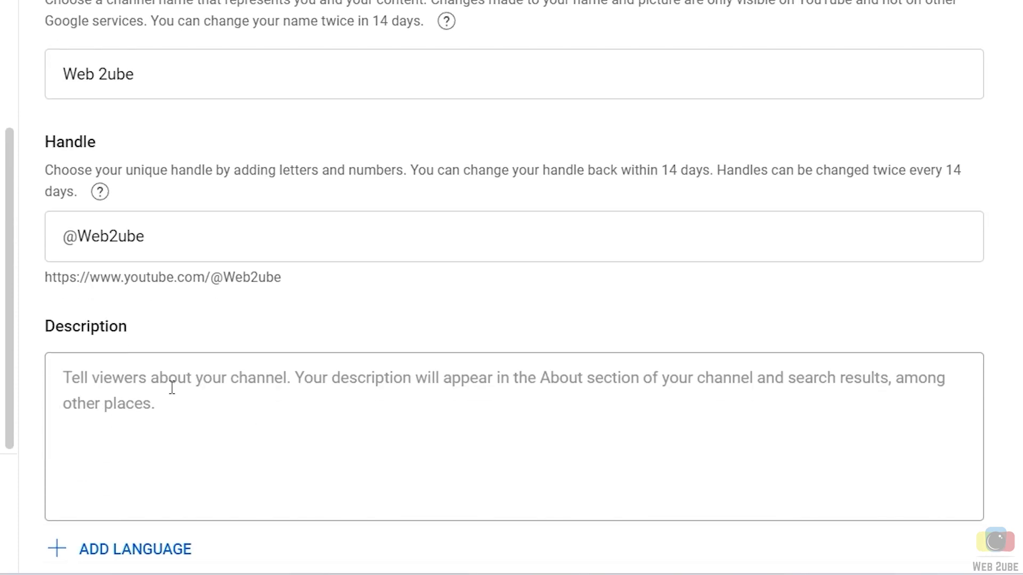
{"action": "scroll", "coordinate": [306, 421], "scroll_direction": "down", "scroll_amount": 2}
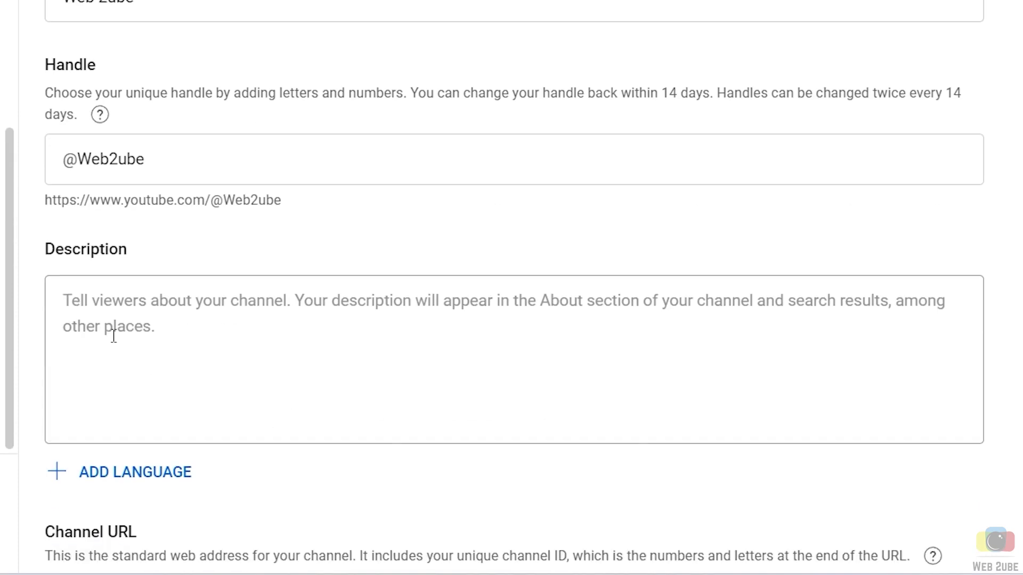
{"action": "left_click", "coordinate": [129, 296]}
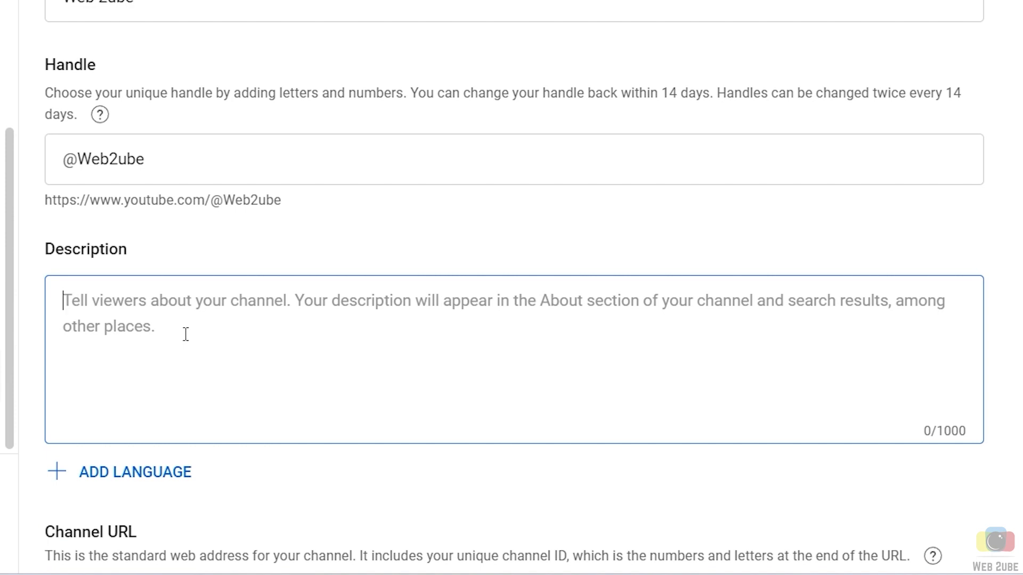
{"action": "type", "text": "This is my "}
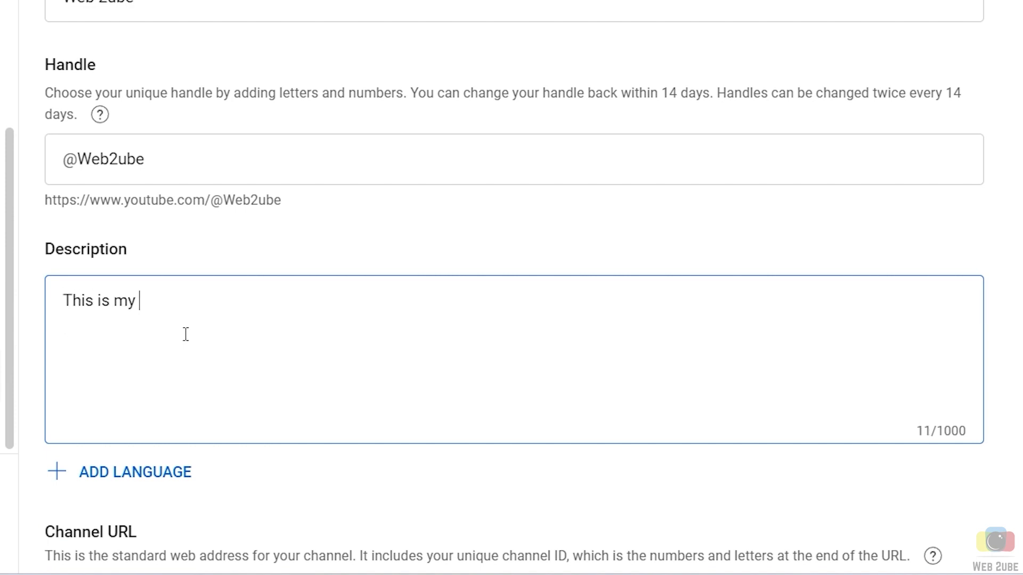
{"action": "type", "text": "new youtube channel please subscribe and click the bell icon for the latest updates."}
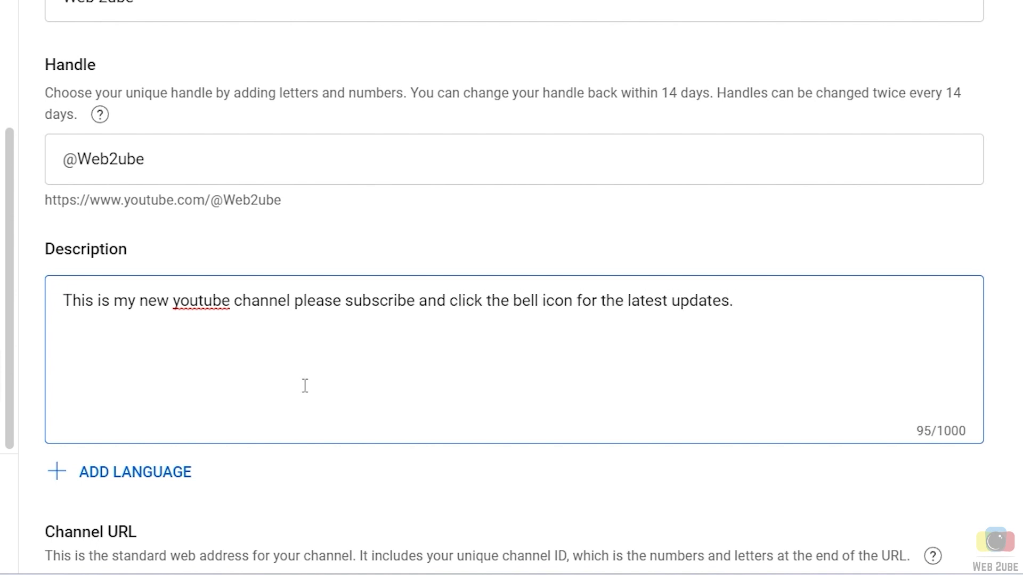
Add a channel link titled "Follow us on INSTAGRAM" that points to the Instagram profile URL.
{"action": "scroll", "coordinate": [303, 384], "scroll_direction": "down", "scroll_amount": 6}
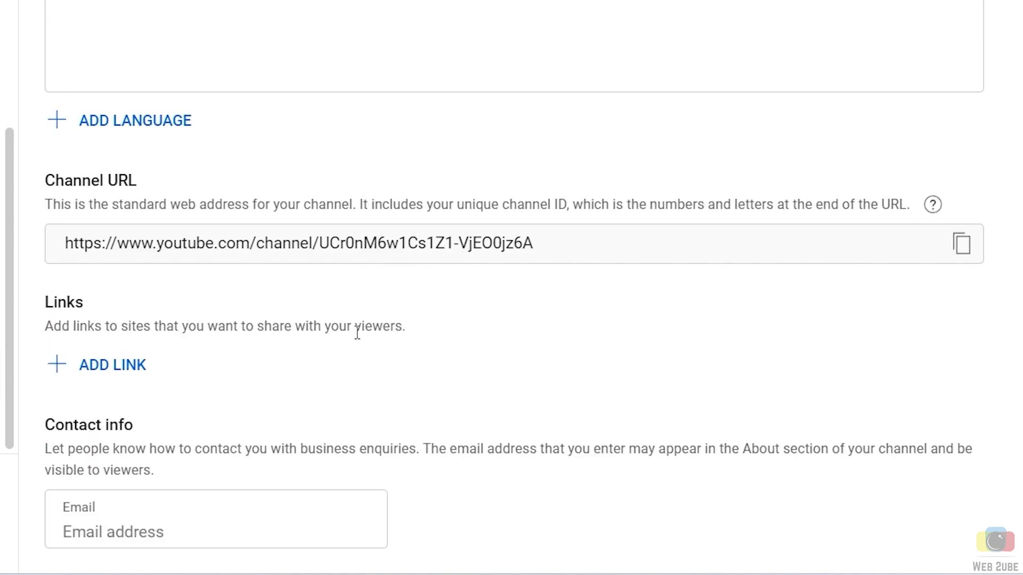
{"action": "left_click", "coordinate": [101, 367]}
{"action": "type", "text": "Follow "}
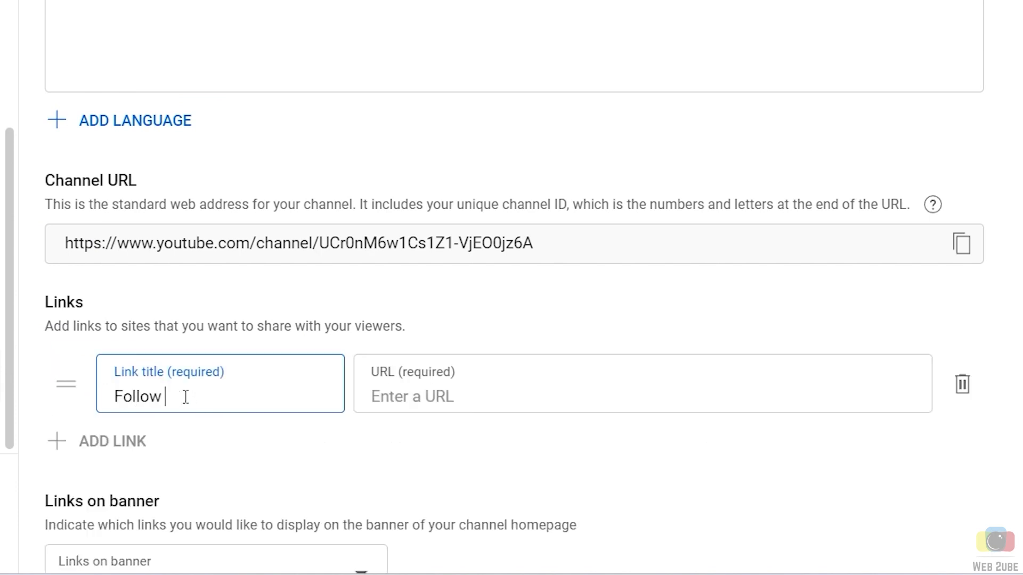
{"action": "type", "text": "us on INSTAGRAM"}
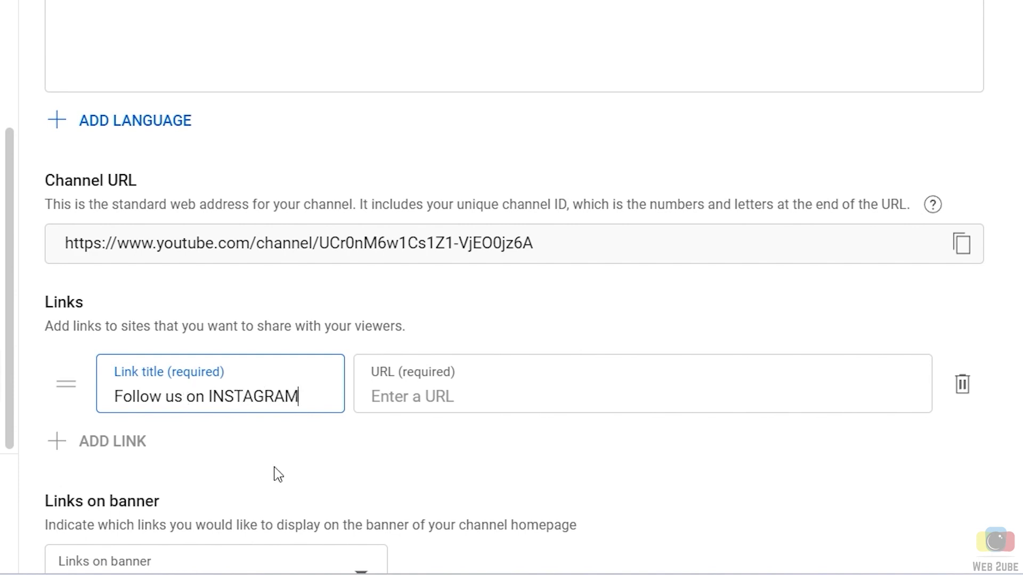
{"action": "key", "text": "Tab"}
{"action": "type", "text": "https://instagram.com/mr_valiant_10?igshid=NGExMmI2YTkyZg=="}
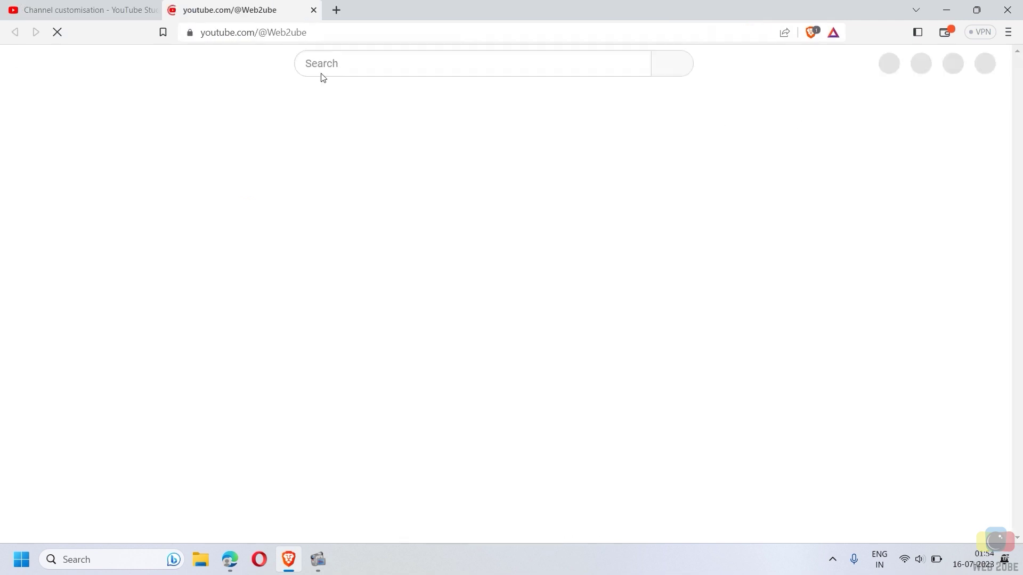
Check the description and links in the About section of the public channel page.
{"action": "left_click", "coordinate": [678, 207]}
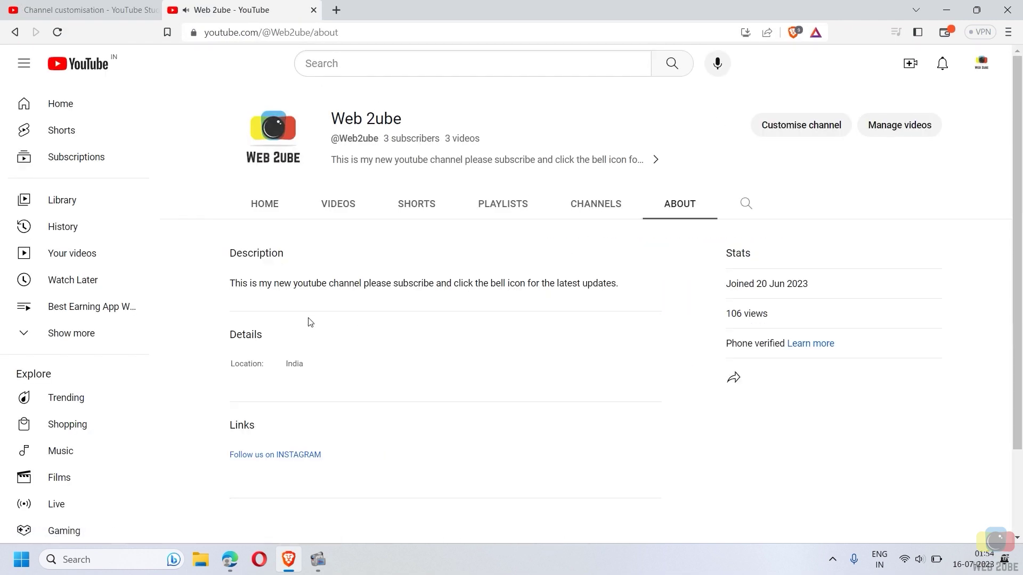
{"action": "left_click_drag", "start_coordinate": [231, 253], "coordinate": [301, 255]}
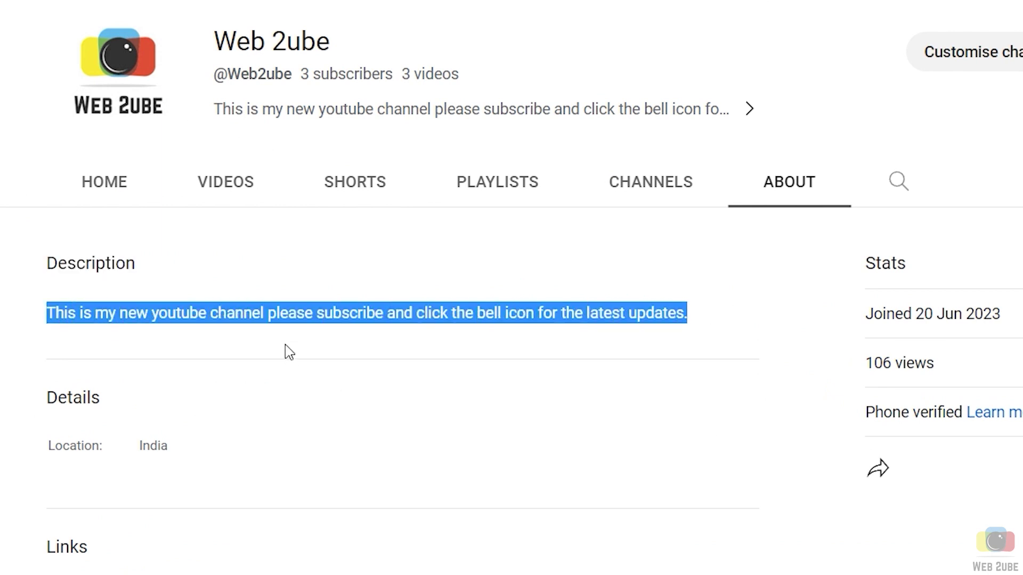
{"action": "scroll", "coordinate": [59, 445], "scroll_direction": "down", "scroll_amount": 3}
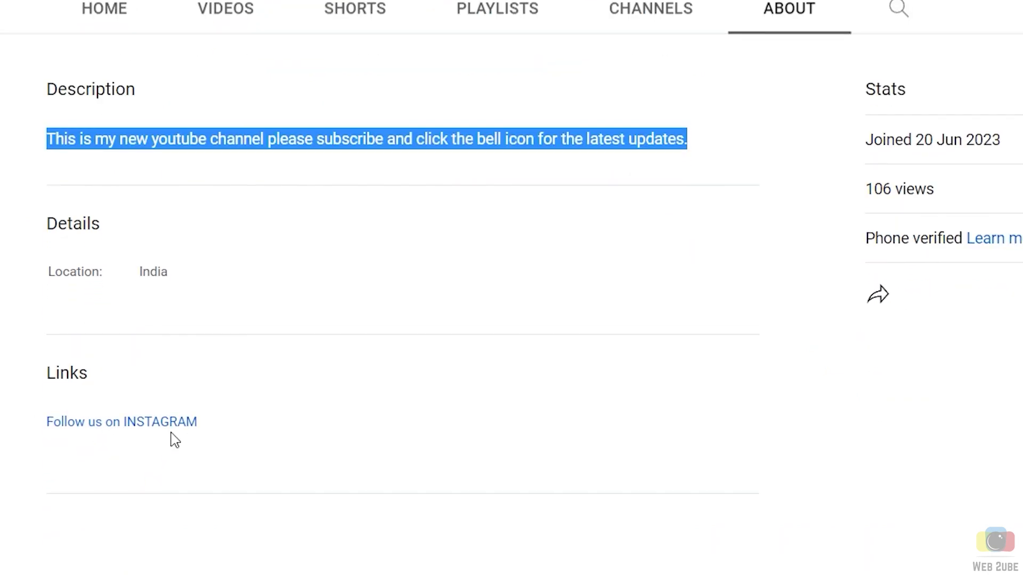